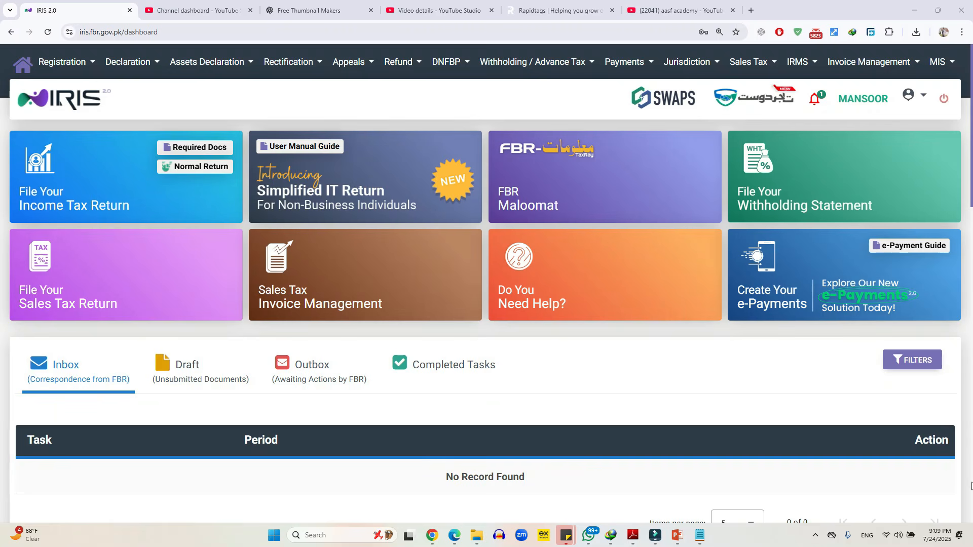
Step: Open the draft 114(1) return for tax year 2025 and go to Personal Assets / Liabilities in the 116 - Wealth Statement
left_click(213, 376)
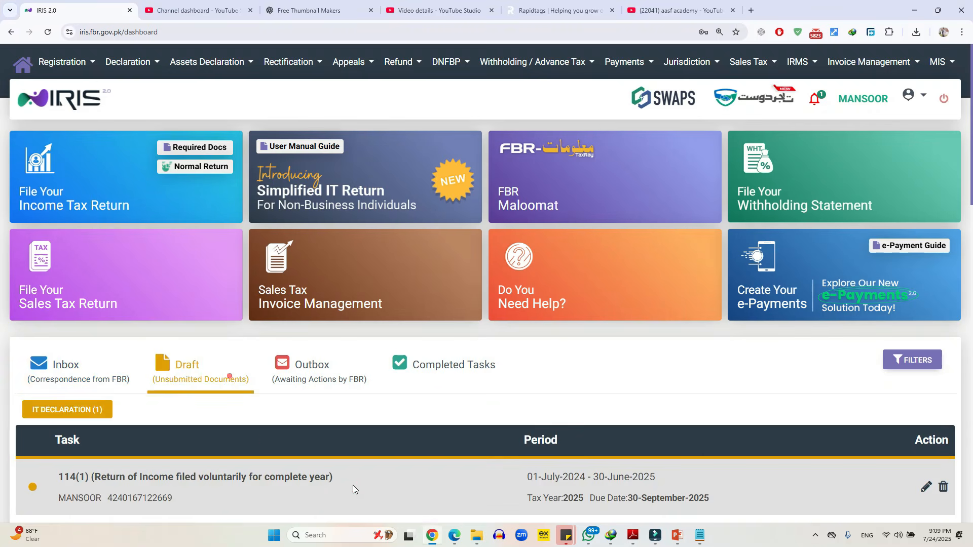
left_click(354, 485)
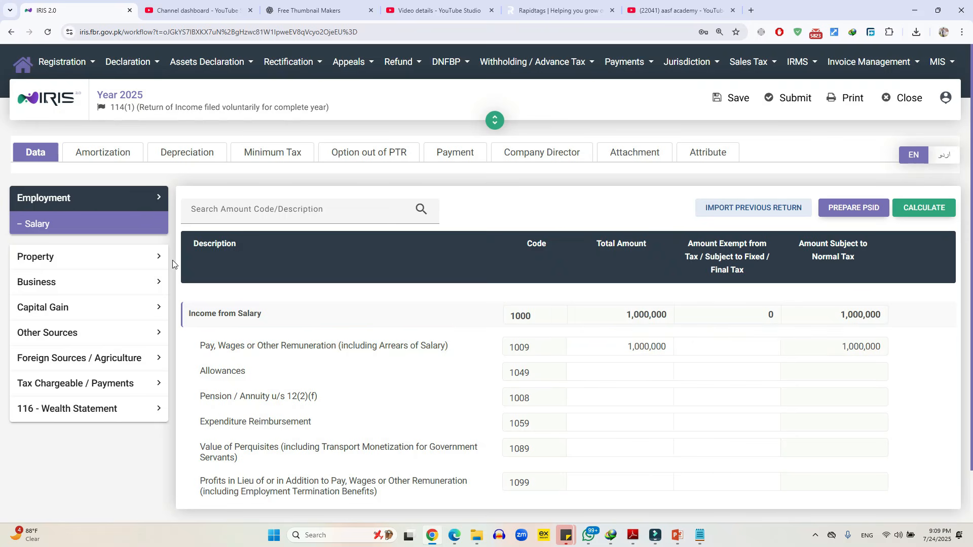
left_click(64, 408)
left_click(64, 432)
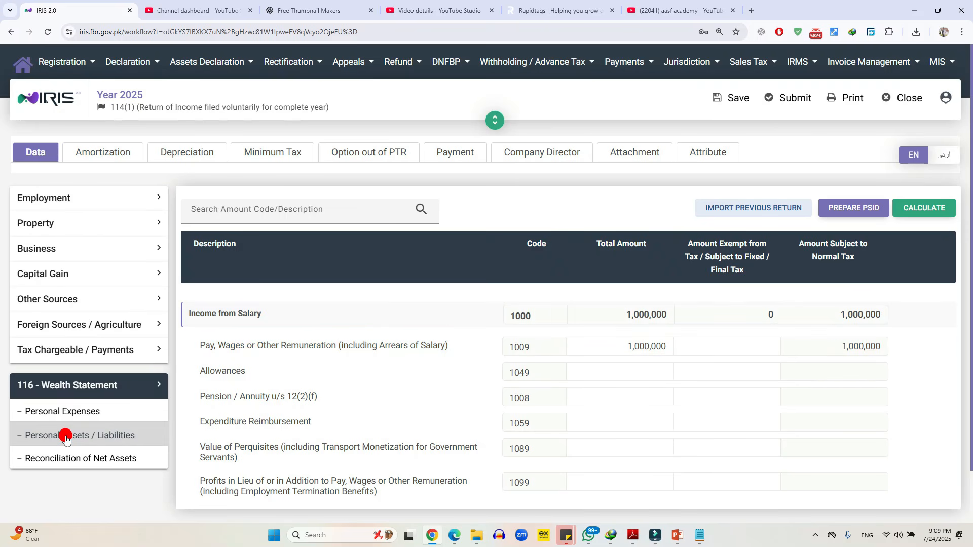
Step: Delete the "120 sqyd Plot - ABC" entry under Commercial, Industrial, Residential Property (Non-Business), code 7002, and recalculate the assets
left_click(842, 340)
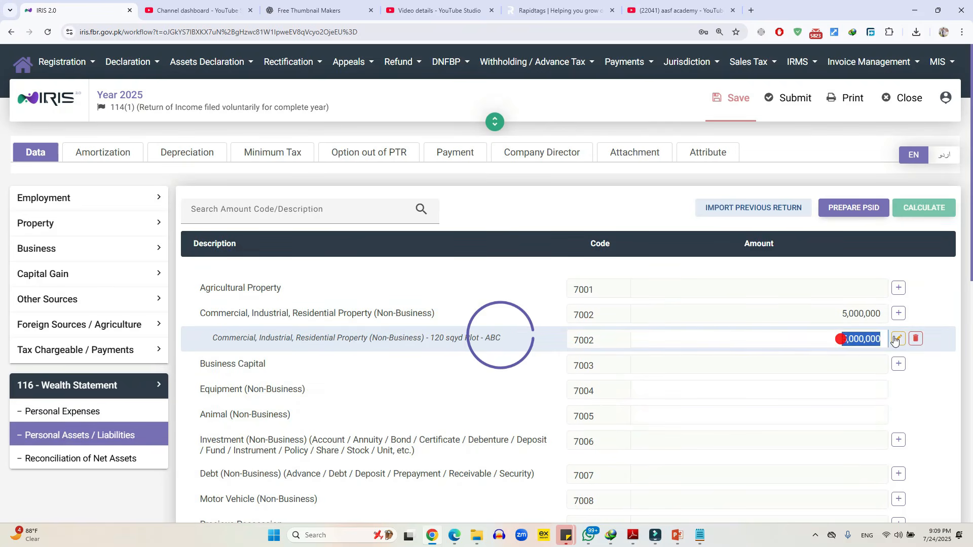
left_click(939, 380)
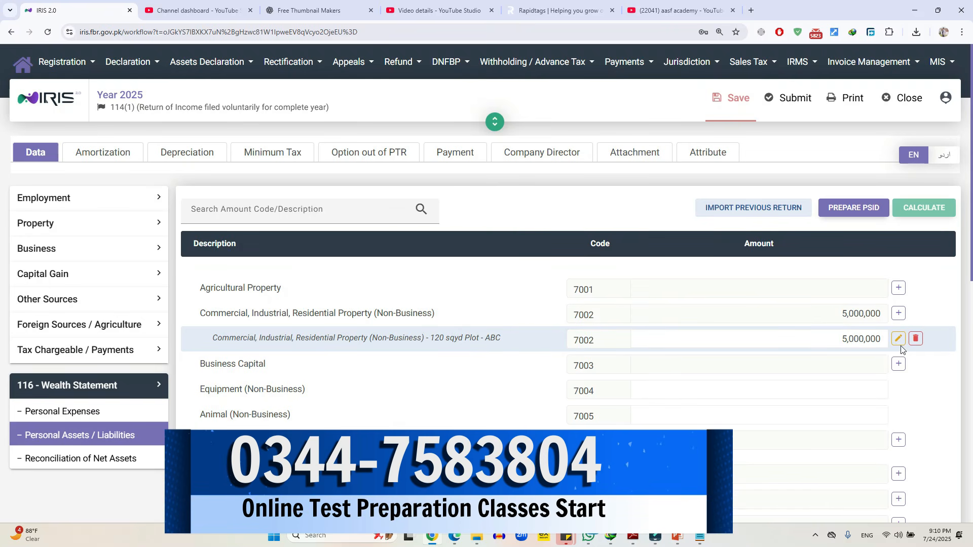
left_click(916, 339)
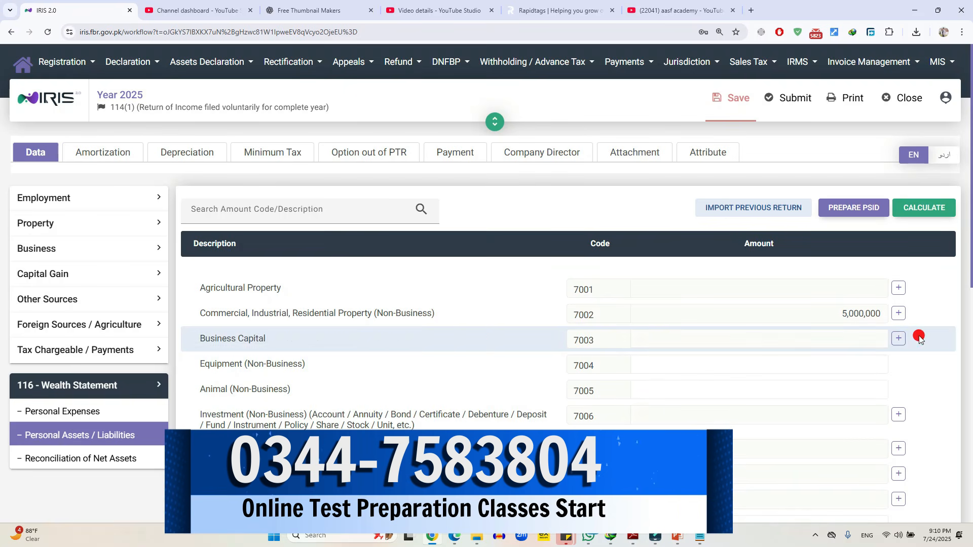
left_click(938, 213)
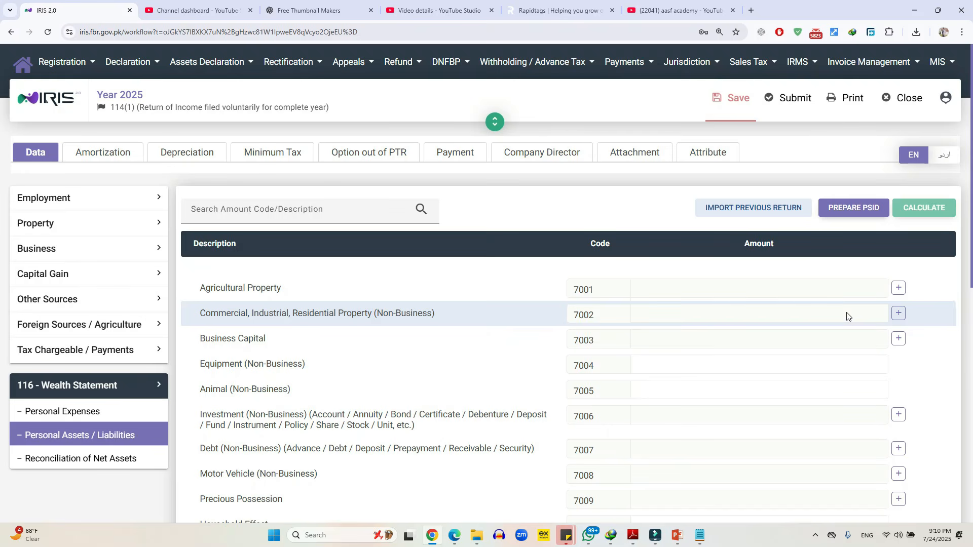
Step: Open Reconciliation of Net Assets and find the Gain on Disposal of Assets row, code 7038, among the inflows
scroll(847, 316, "down", 3)
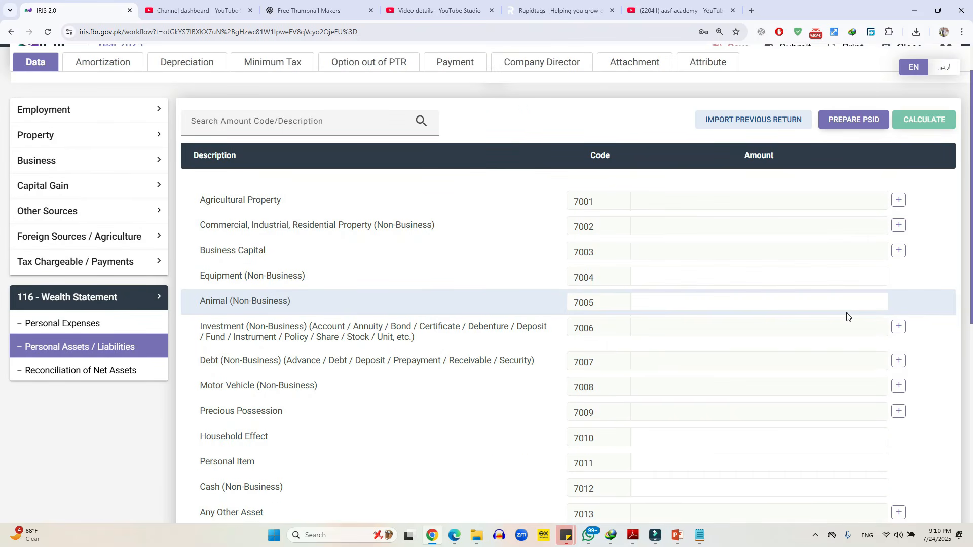
left_click(106, 358)
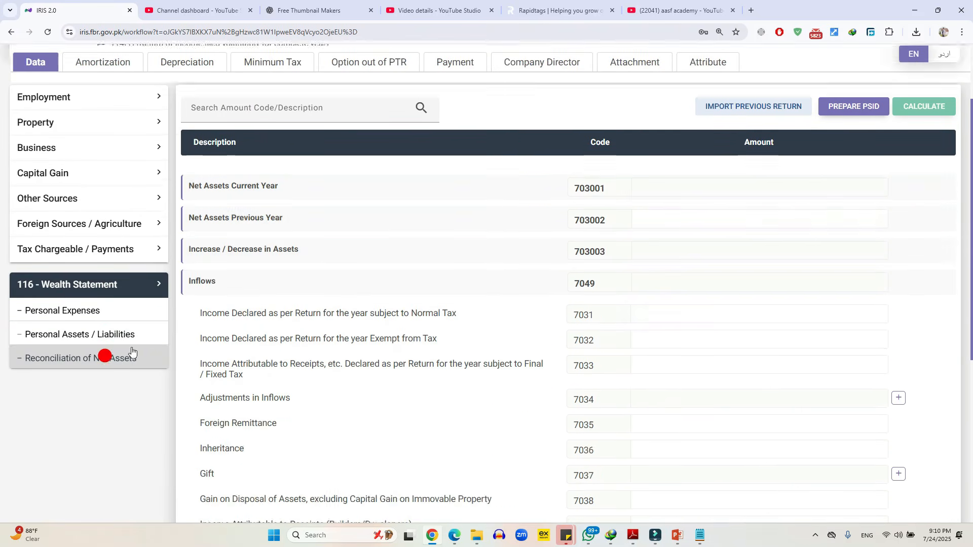
scroll(722, 312, "down", 4)
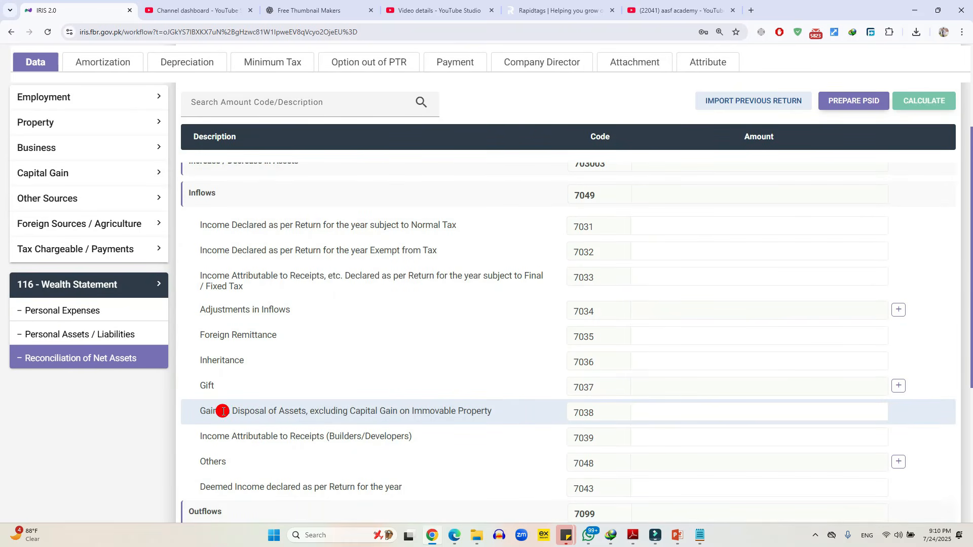
left_click_drag(223, 411, 450, 420)
left_click(451, 418)
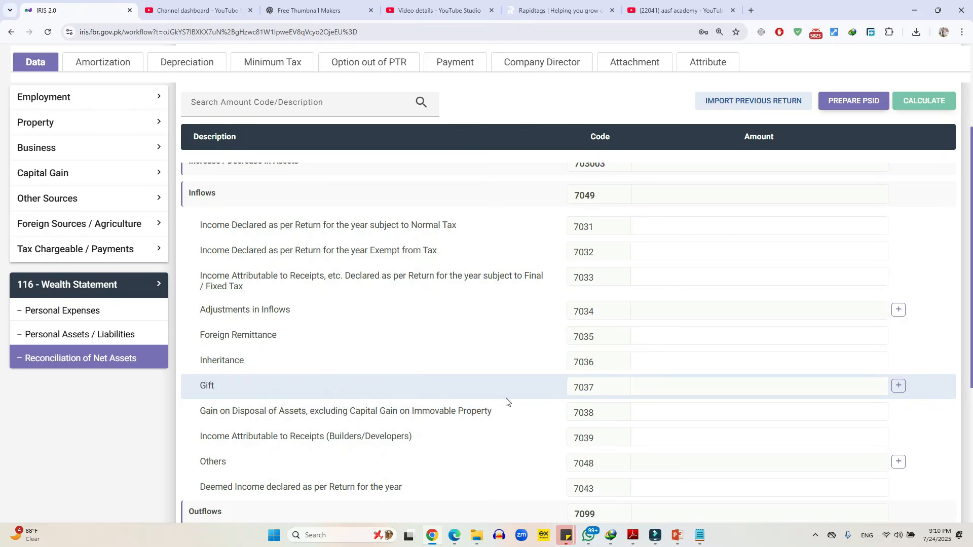
Step: Enter 5,000,000 as Gain on Disposal of Assets, code 7038, and recalculate the reconciliation
left_click(699, 408)
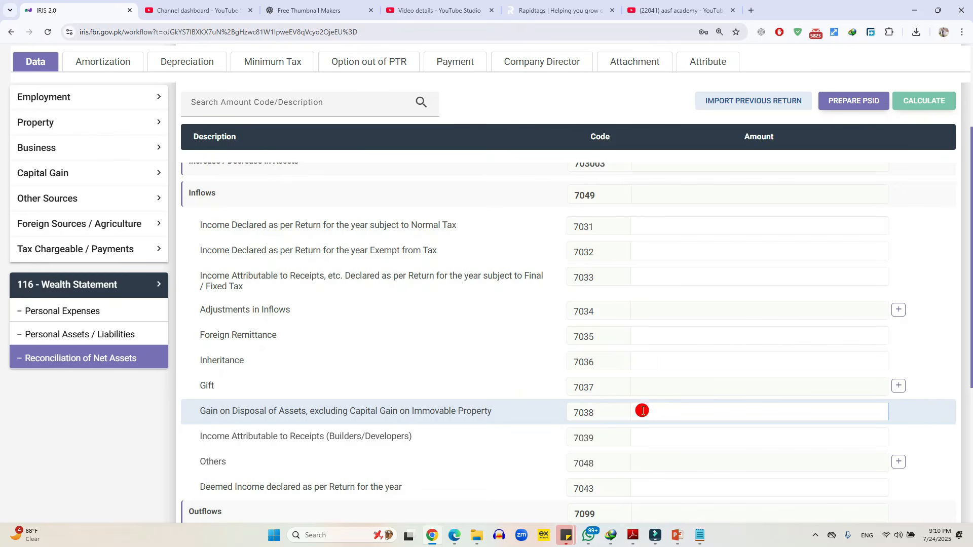
double_click(367, 414)
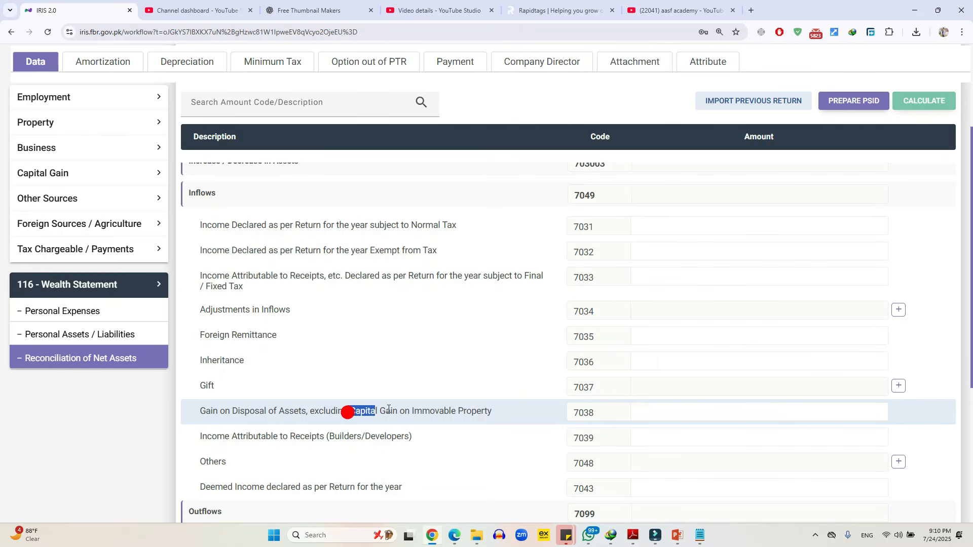
left_click(445, 409)
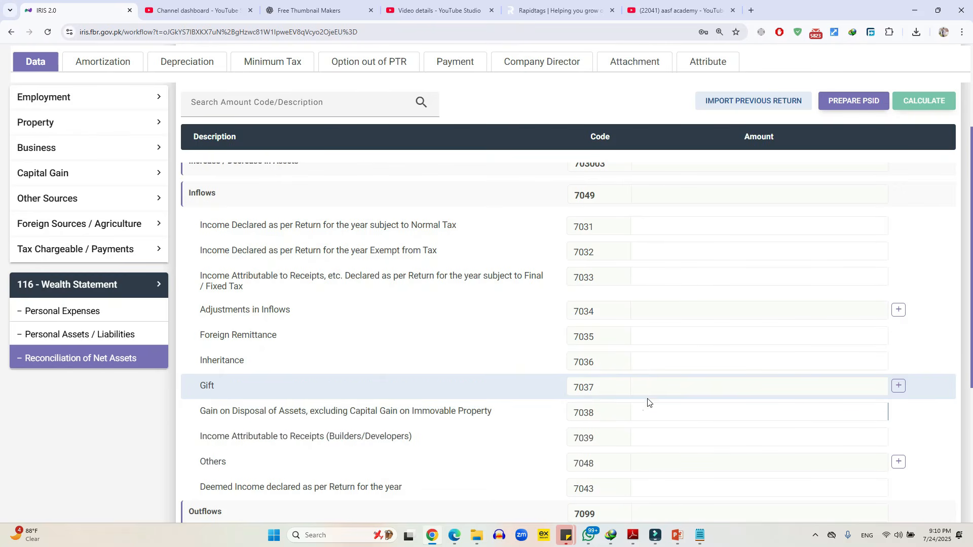
scroll(647, 400, "down", 2)
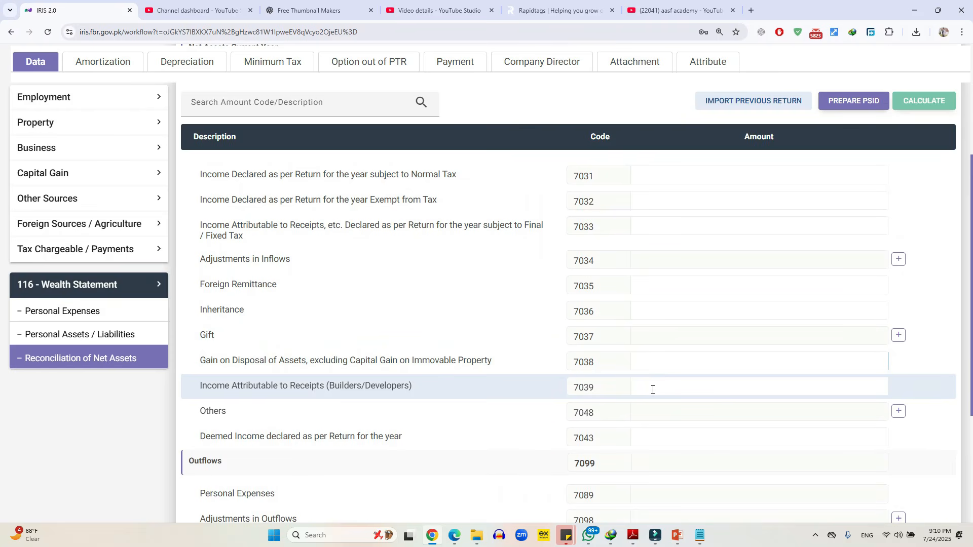
type("50,000,00")
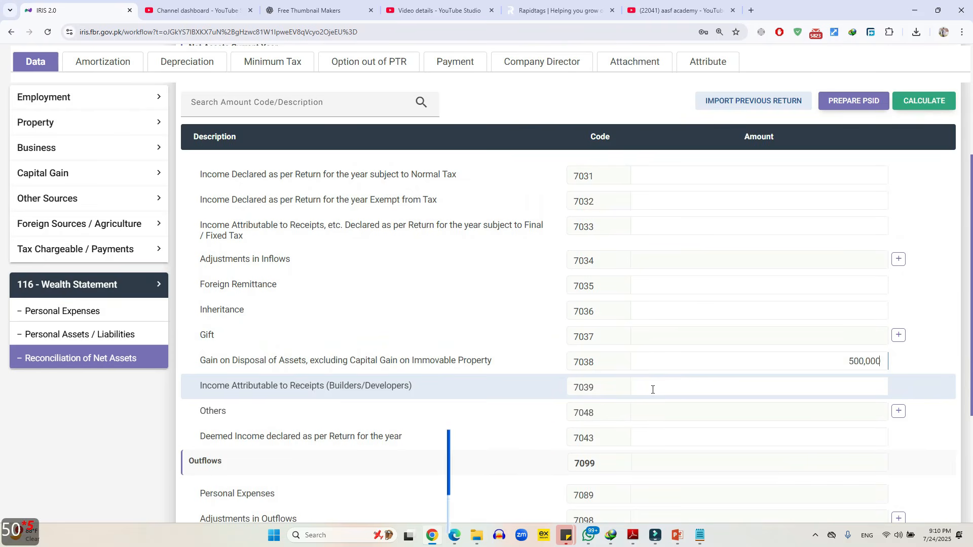
type("0")
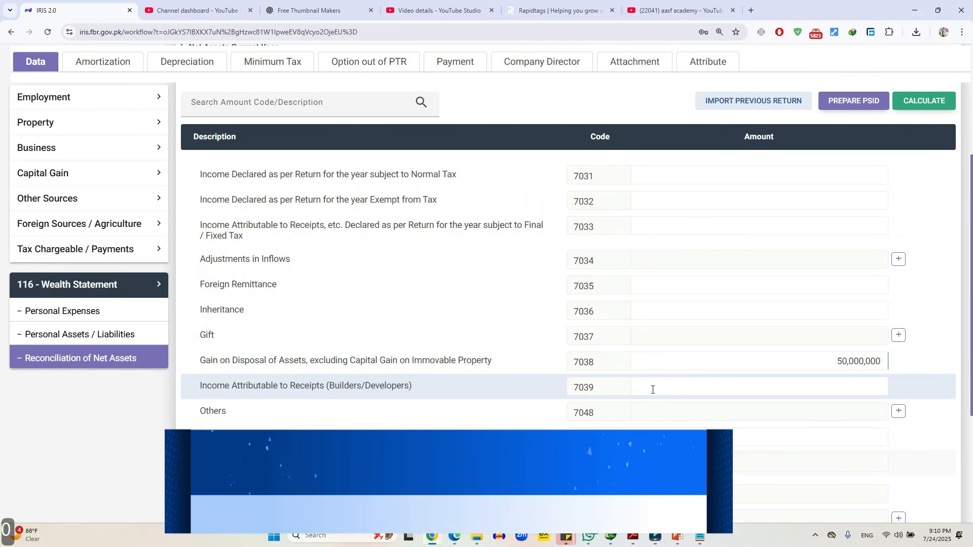
key("BackSpace")
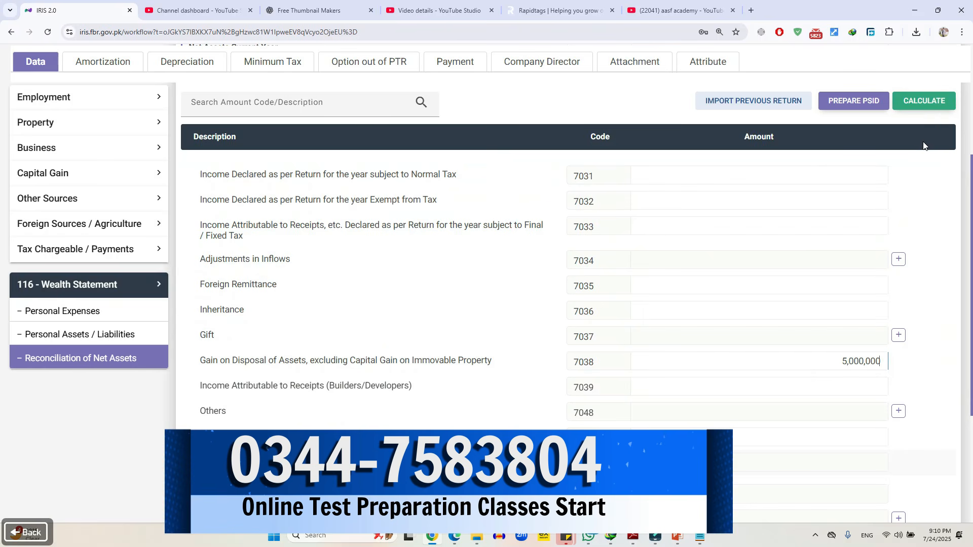
left_click(924, 103)
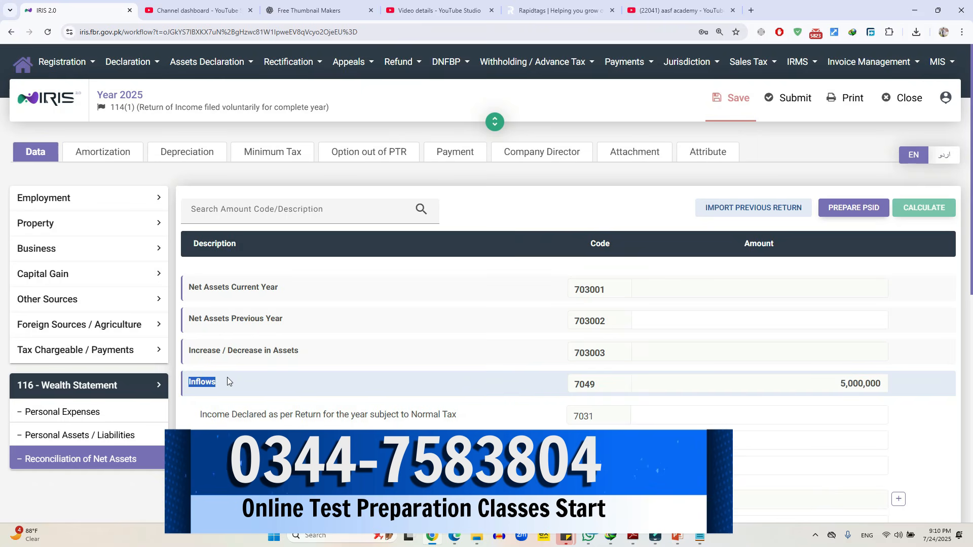
Step: Review the Inflows total and its component rows in the reconciliation, and decline the incoming voice call
scroll(227, 377, "down", 2)
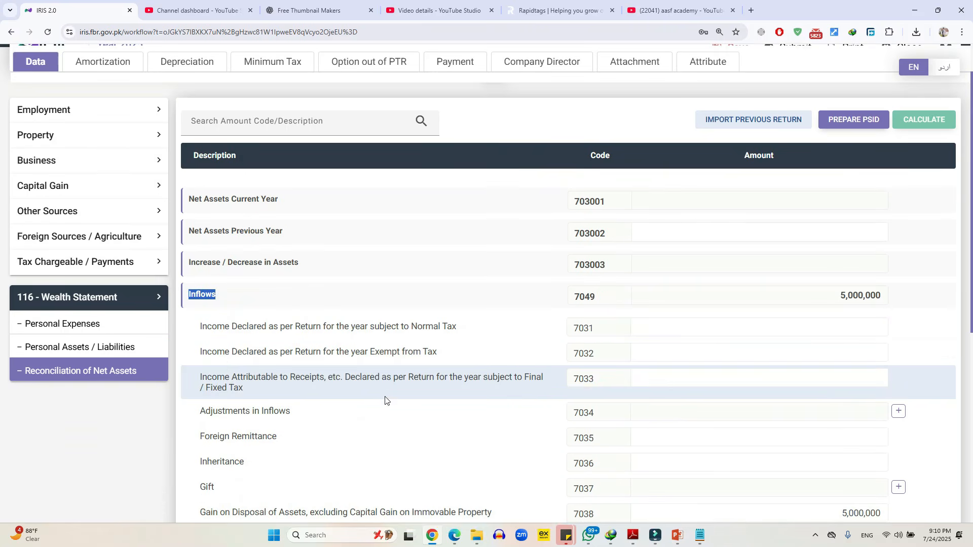
scroll(386, 397, "down", 2)
scroll(518, 395, "down", 1)
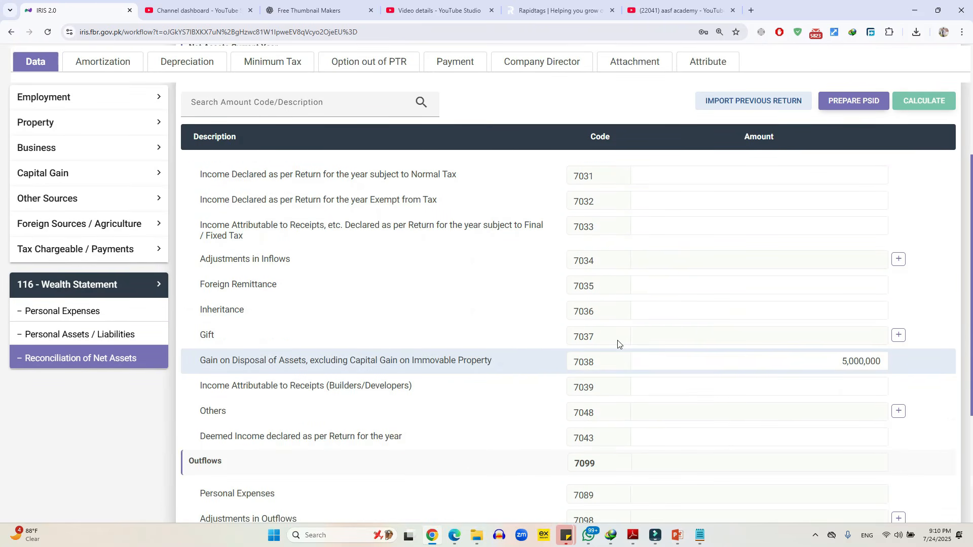
scroll(679, 345, "up", 2)
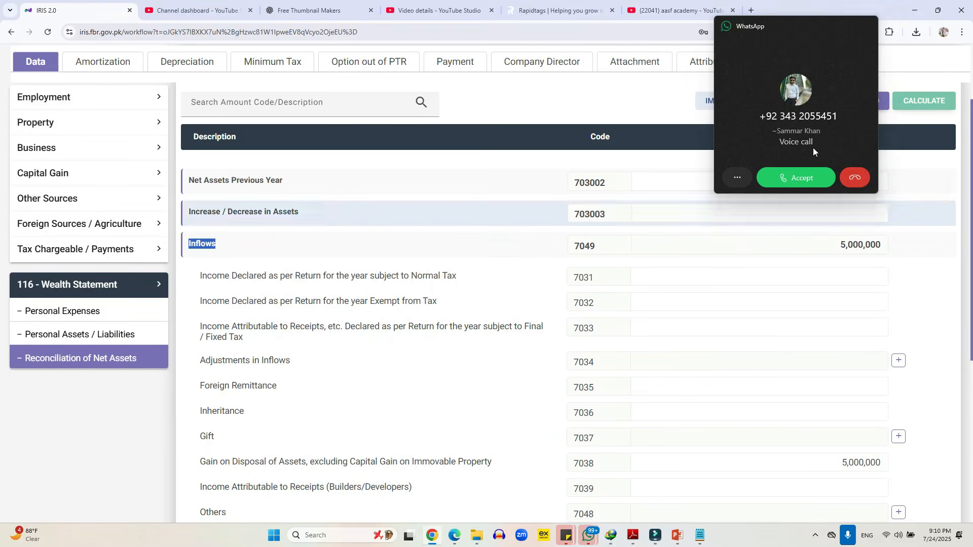
left_click(861, 180)
Step: Set Gain on Disposal of Assets, code 7038, to 6,000,000 and recalculate the reconciliation
scroll(837, 274, "down", 1)
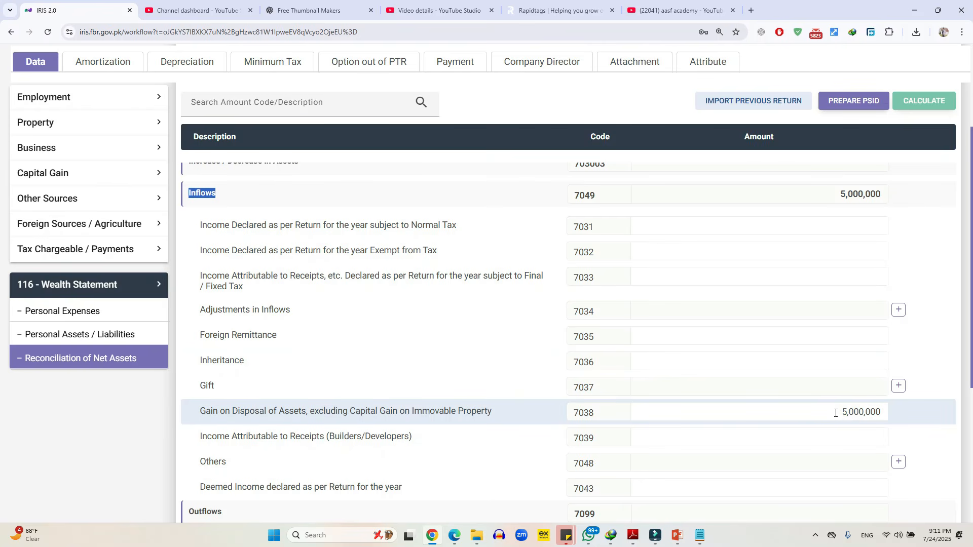
scroll(835, 410, "down", 1)
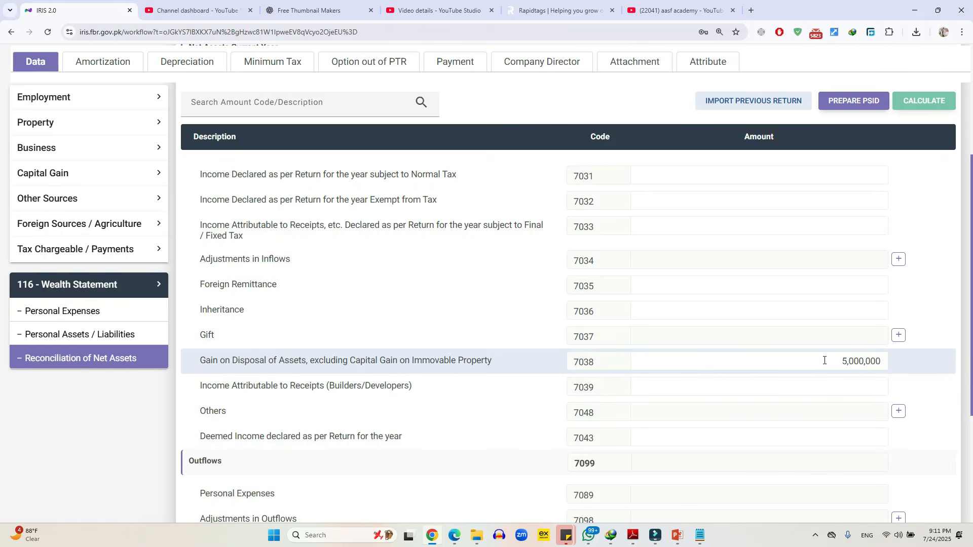
left_click_drag(839, 360, 885, 360)
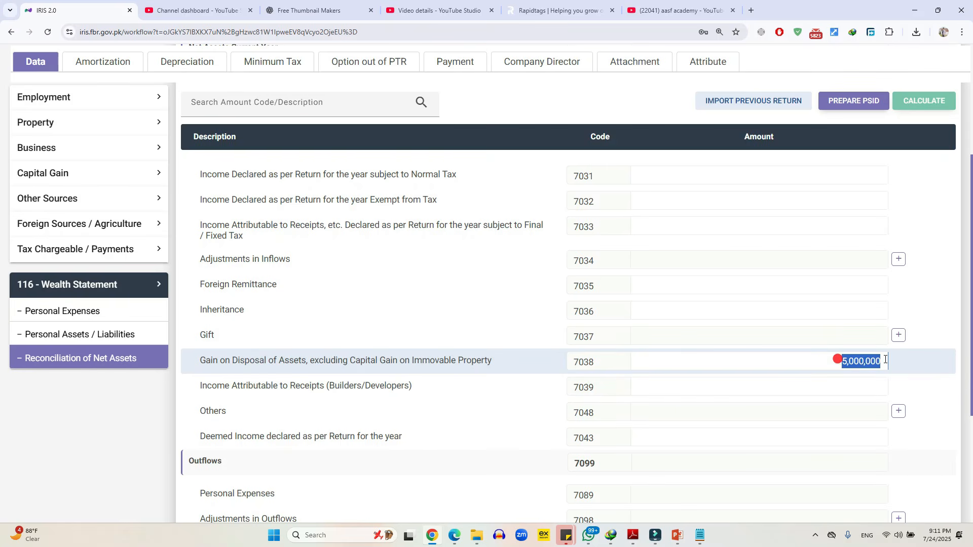
type("6000")
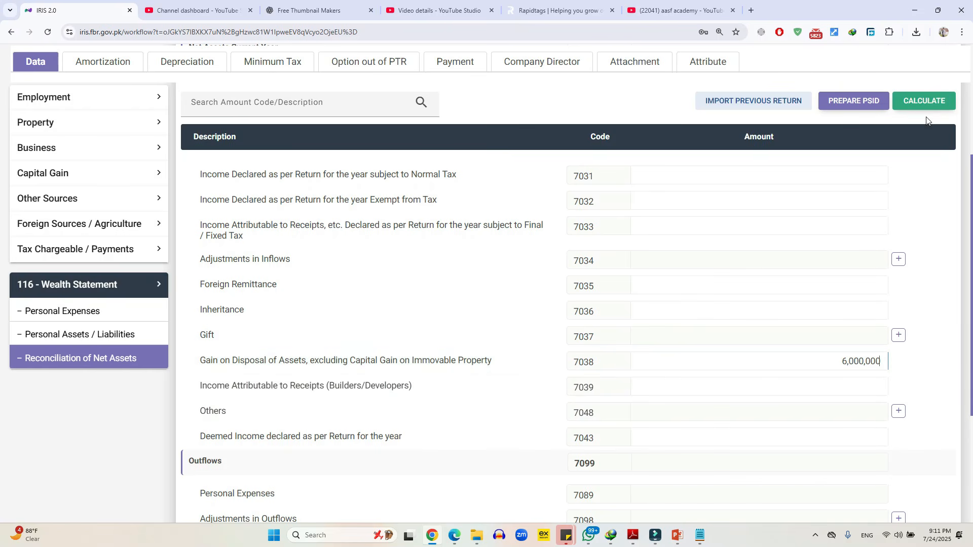
left_click(923, 101)
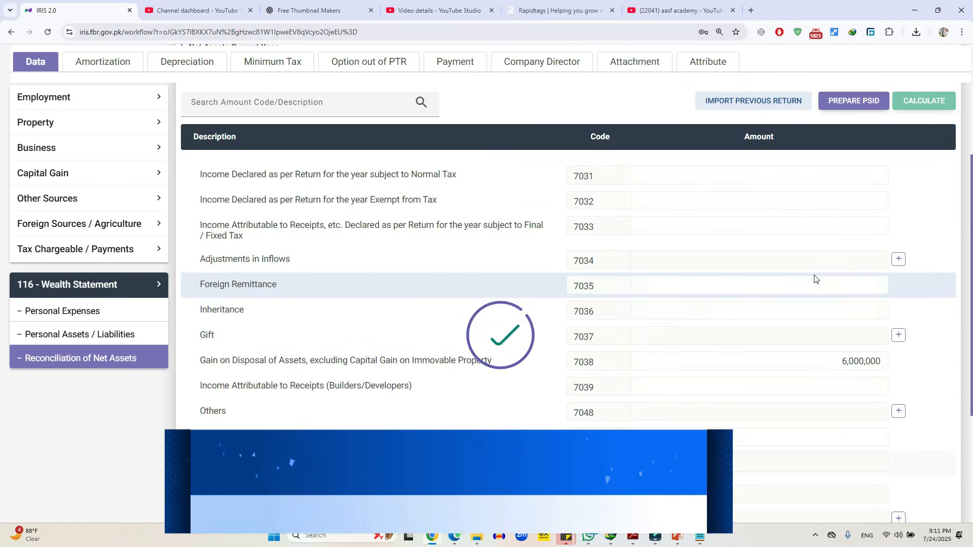
Step: Enter 5,000,000 for Assets Transferred / Sold / Gifted / Donated during the year, code 703004, and recalculate
scroll(641, 311, "down", 2)
scroll(643, 317, "down", 1)
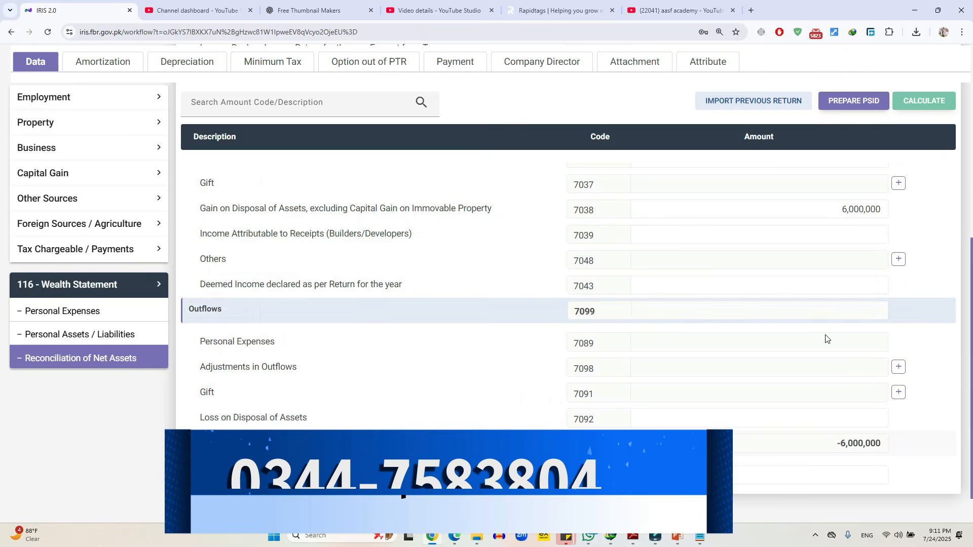
scroll(462, 418, "down", 1)
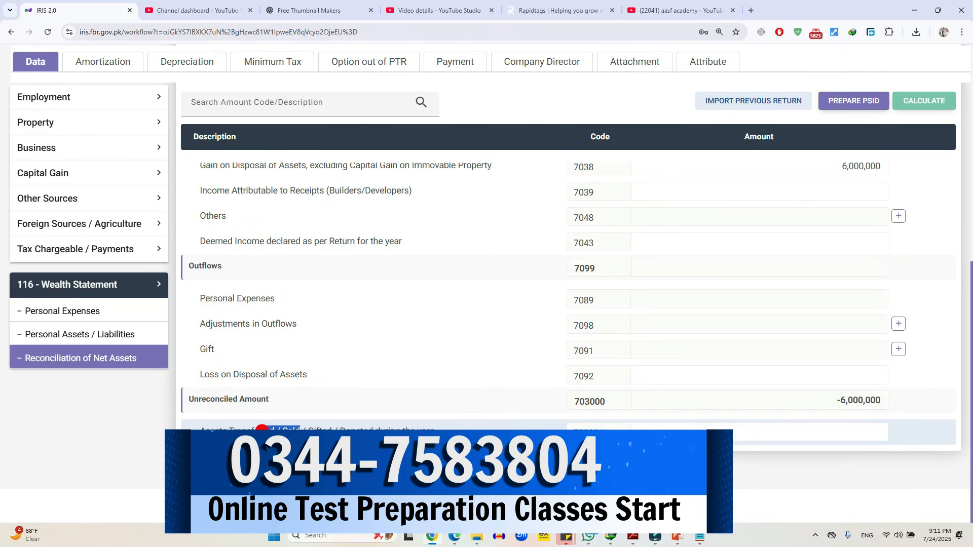
left_click_drag(300, 430, 405, 431)
left_click(861, 434)
type("50000")
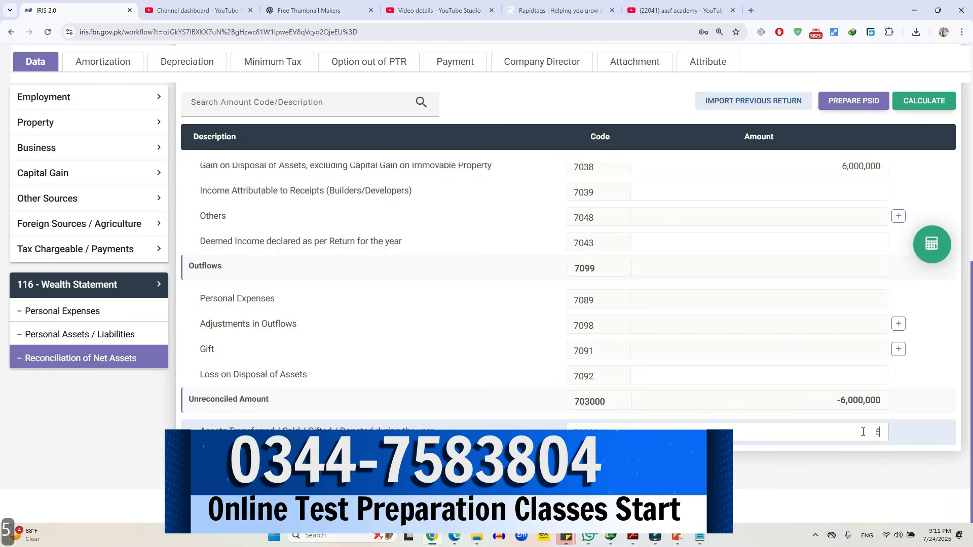
left_click(928, 100)
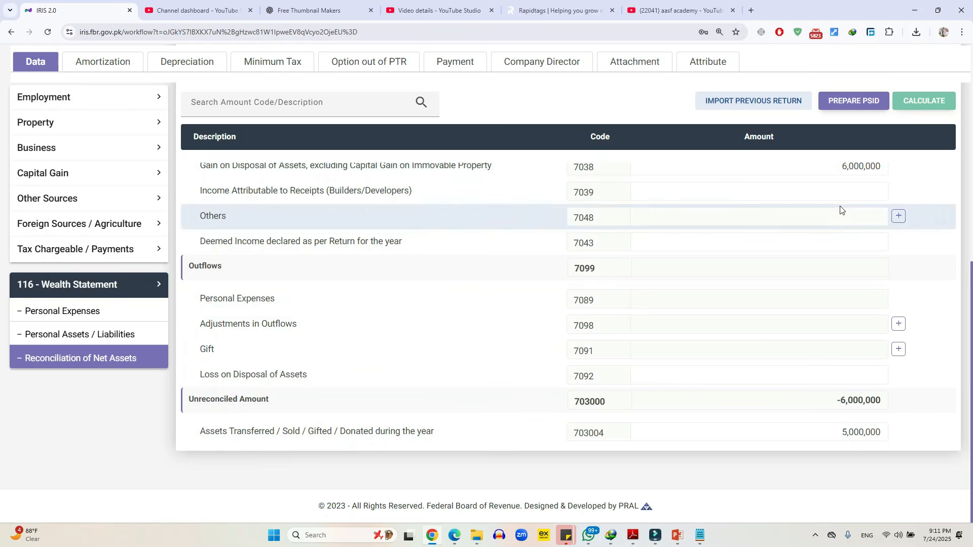
Step: Set Cash (Non-Business), code 7012, to 6,000,000 in Personal Assets / Liabilities and recalculate
scroll(841, 209, "up", 2)
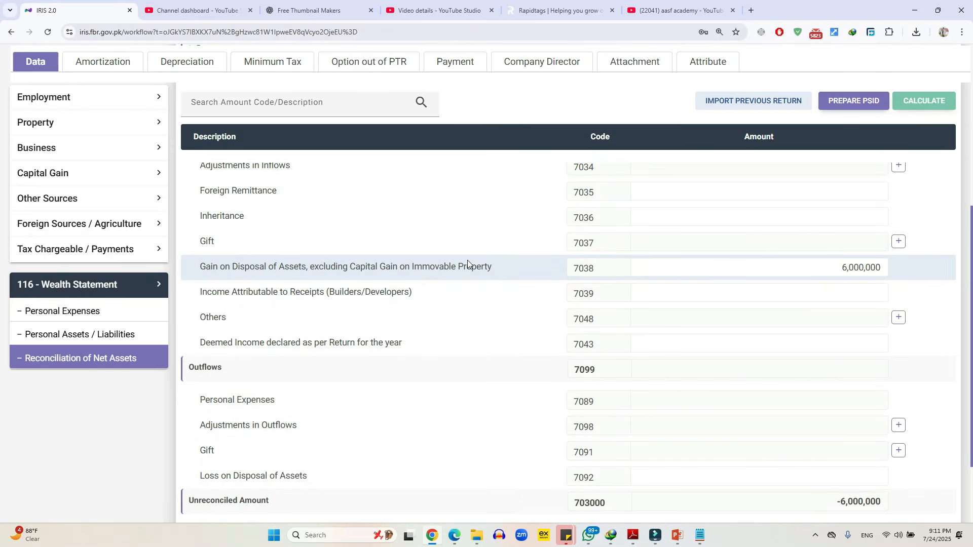
left_click(85, 340)
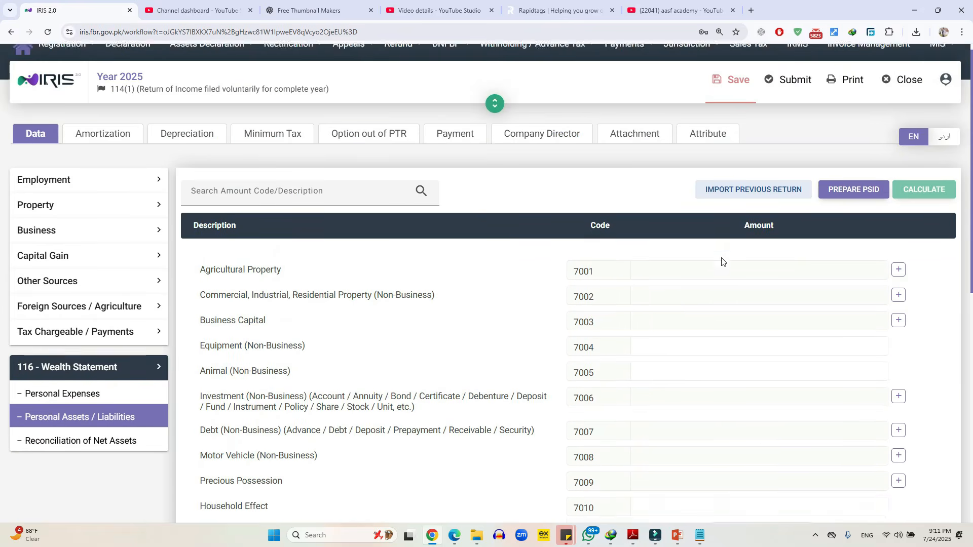
scroll(724, 261, "down", 5)
scroll(725, 262, "up", 1)
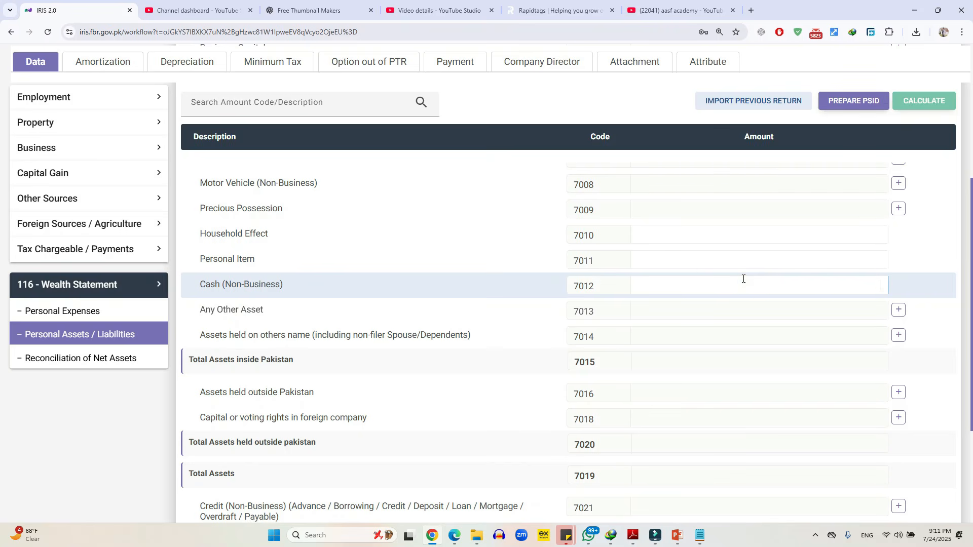
type("5")
key("BackSpace")
type("60000")
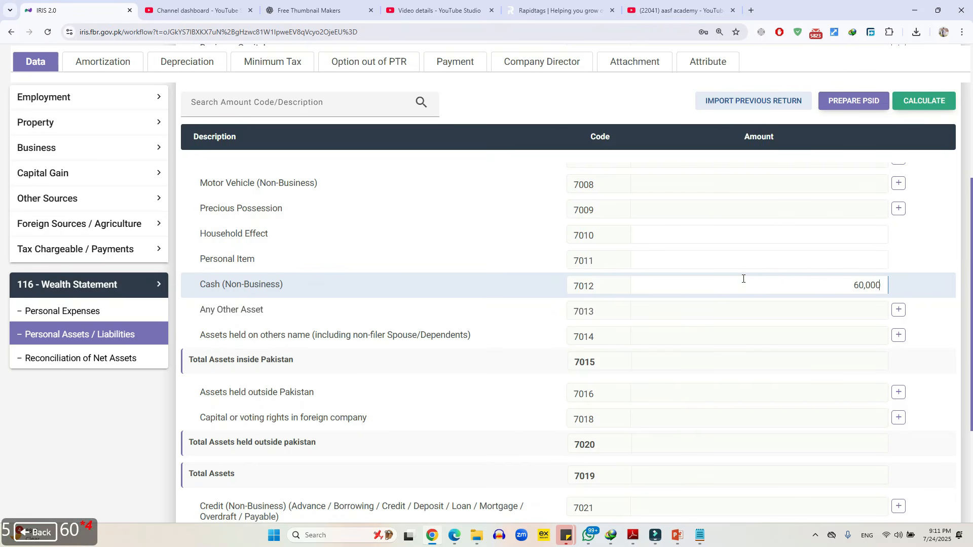
type("000")
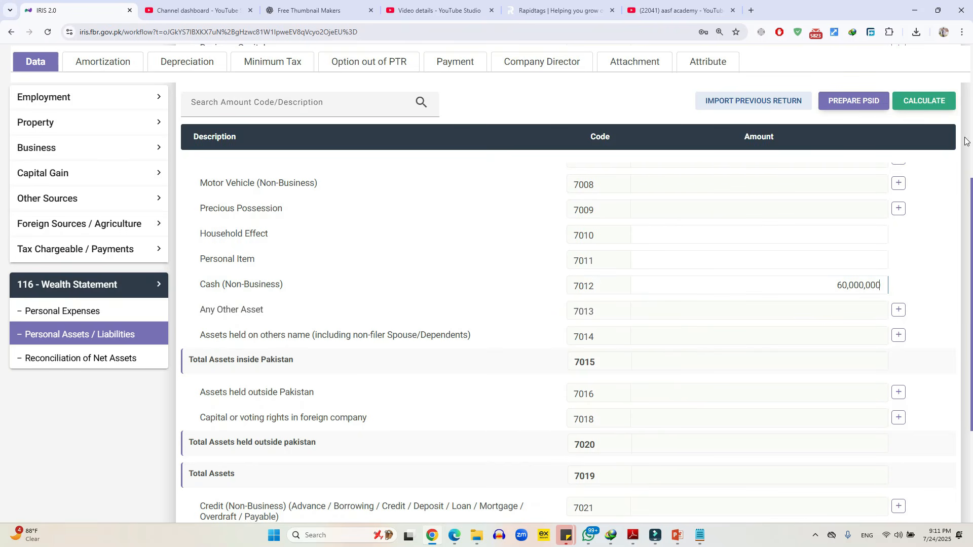
key("BackSpace")
left_click(926, 105)
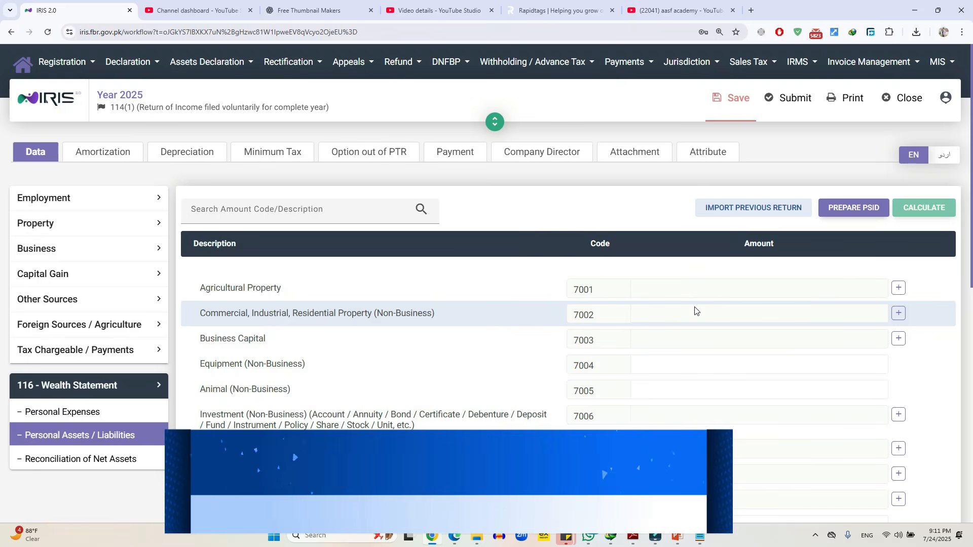
Step: Check the unreconciled amount and disposal entries in Reconciliation of Net Assets against the cash entry in Personal Assets / Liabilities
scroll(716, 330, "down", 2)
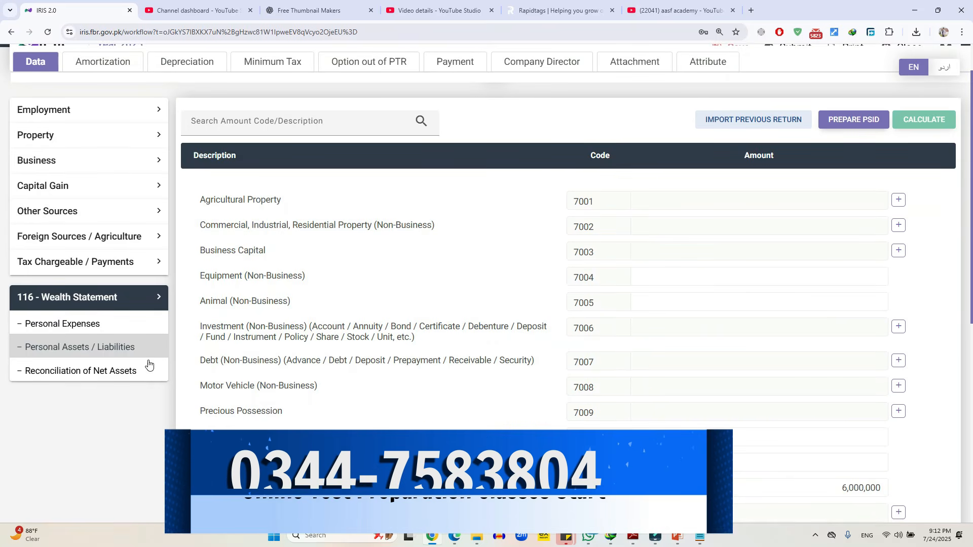
left_click(134, 373)
scroll(645, 338, "down", 3)
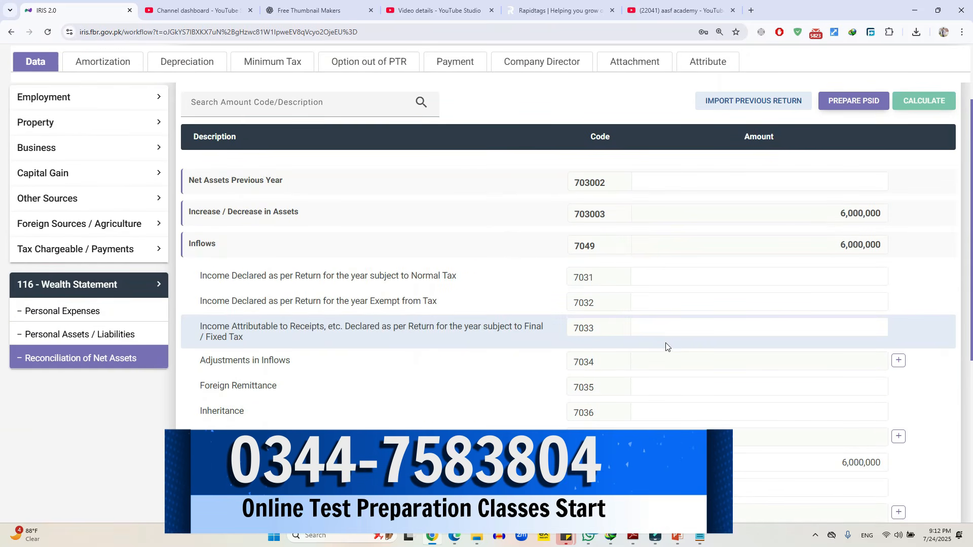
scroll(666, 347, "down", 6)
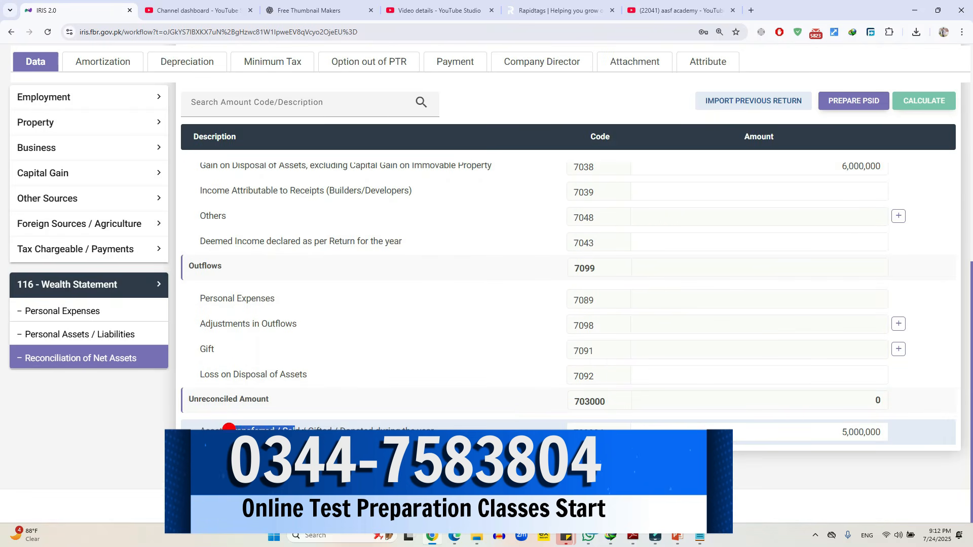
scroll(846, 429, "up", 6)
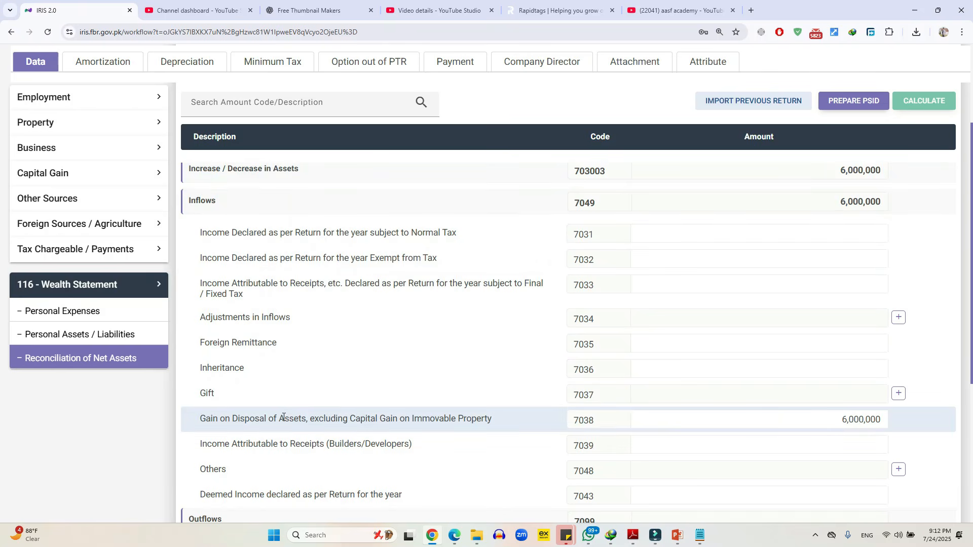
left_click(95, 341)
scroll(526, 373, "down", 5)
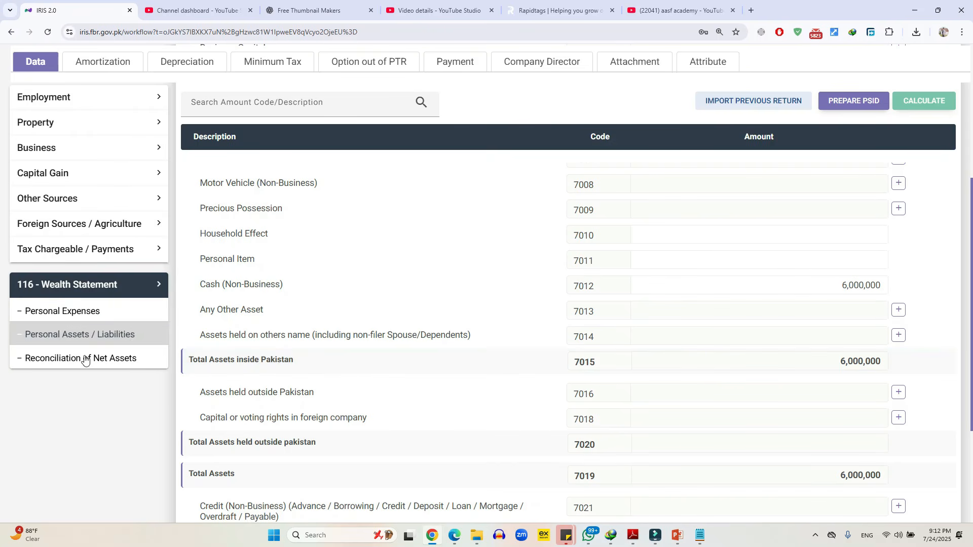
left_click(70, 364)
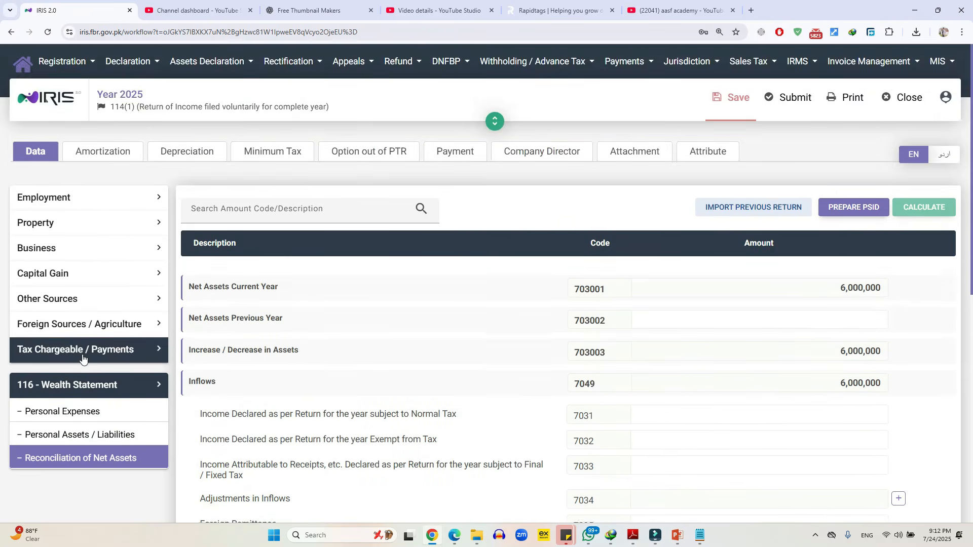
scroll(76, 358, "down", 3)
left_click(87, 342)
scroll(740, 354, "down", 5)
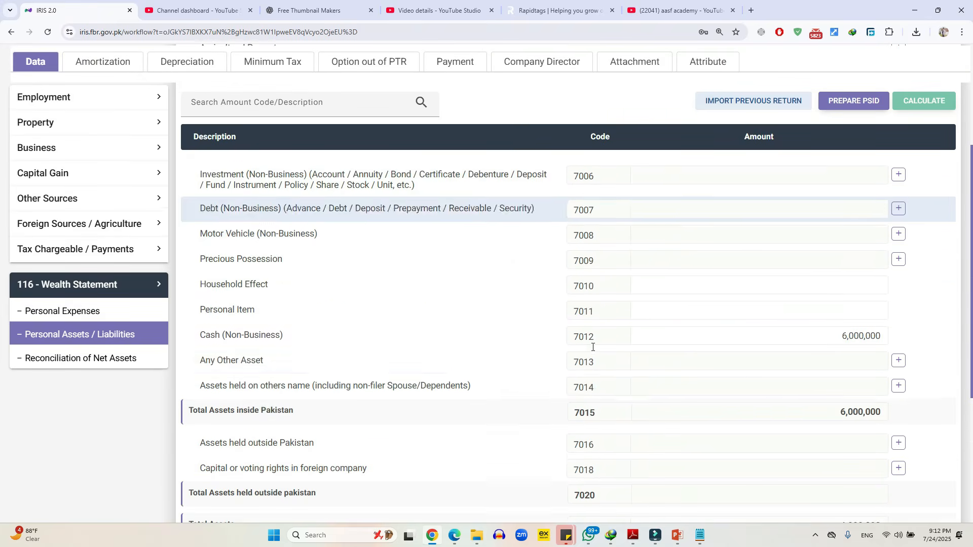
Step: Save the changes to the 2025 return
scroll(740, 353, "up", 2)
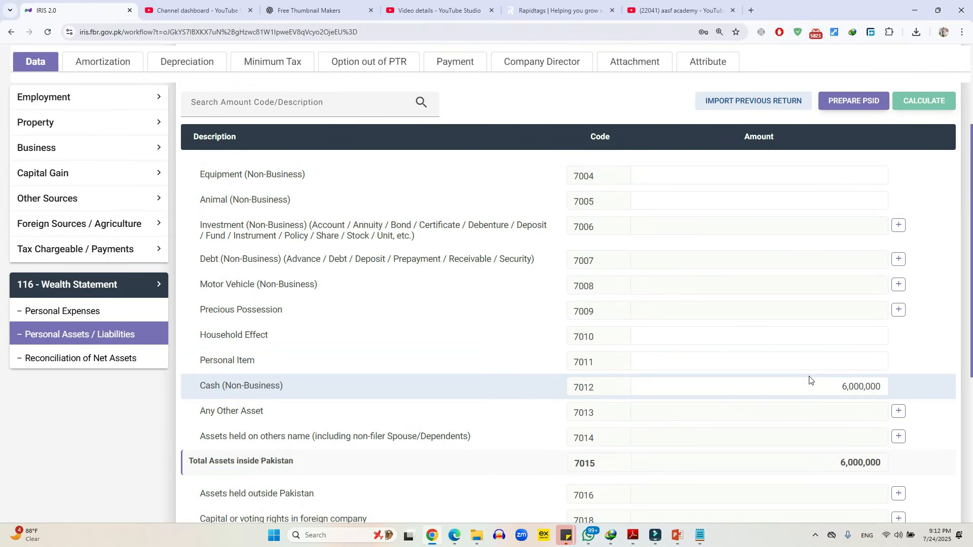
scroll(755, 354, "up", 2)
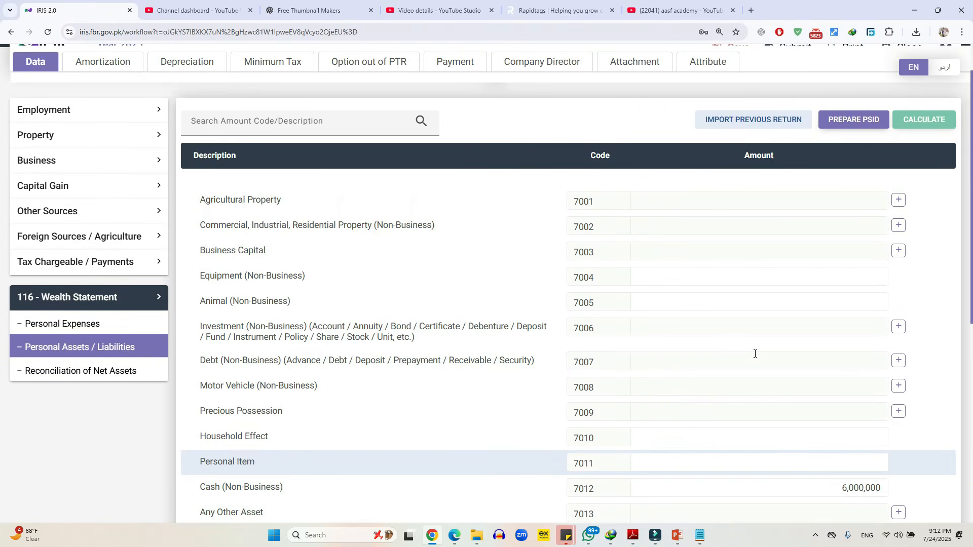
scroll(644, 312, "up", 1)
scroll(643, 312, "up", 1)
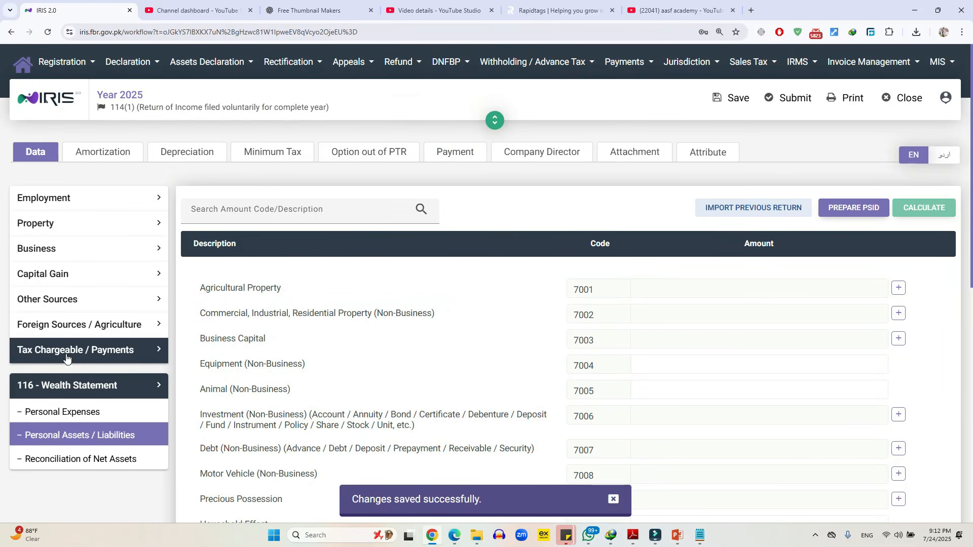
Step: Examine the property rows and section 7E totals in Capital Assets under Tax Chargeable / Payments
left_click(66, 275)
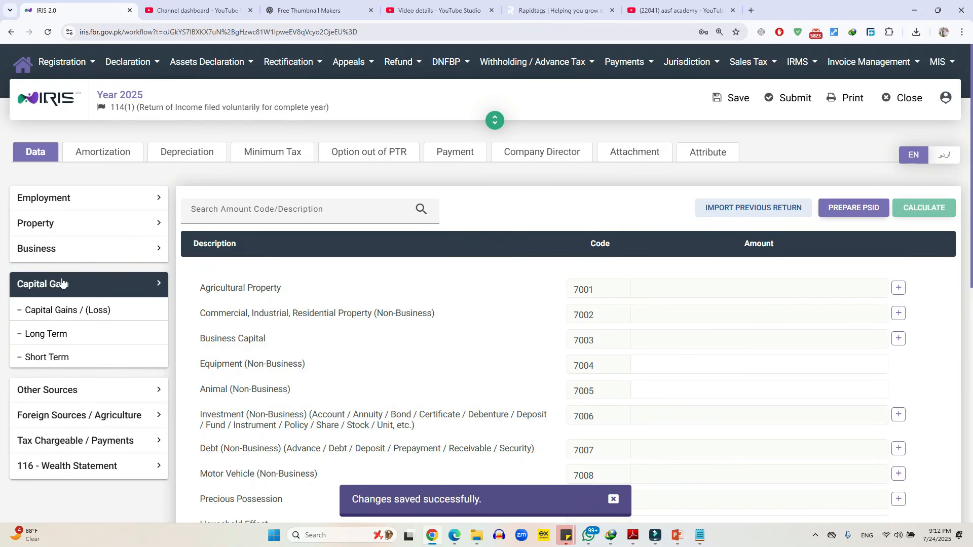
left_click(61, 282)
left_click(60, 356)
scroll(60, 358, "down", 2)
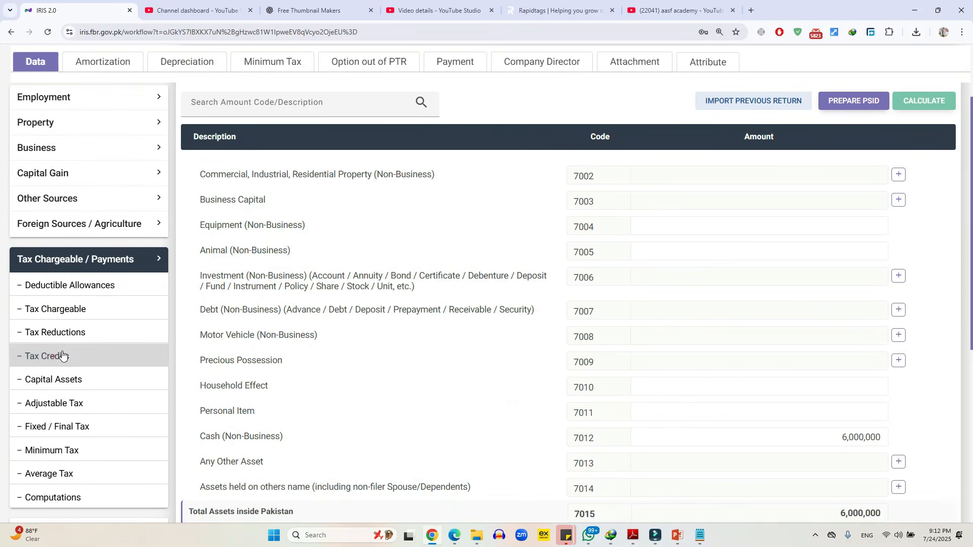
left_click(60, 381)
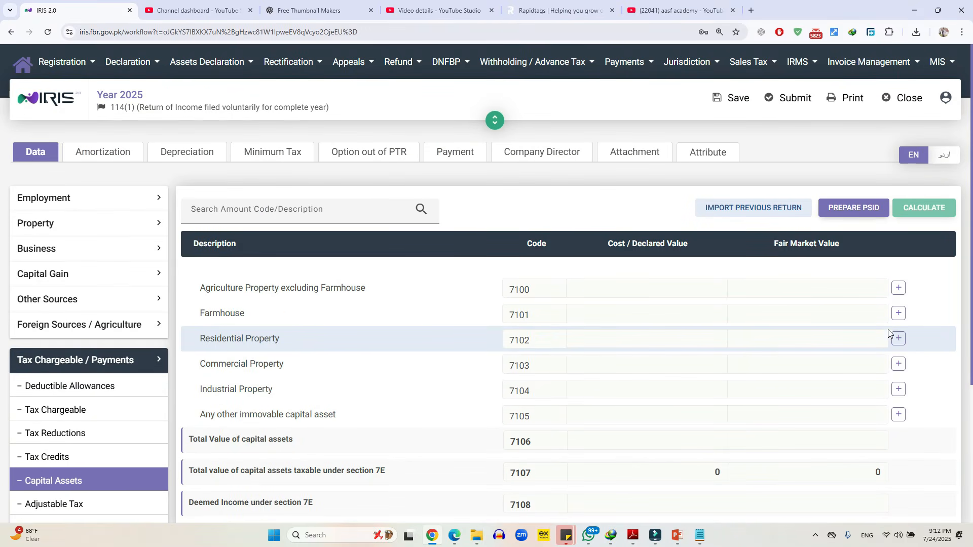
scroll(226, 337, "down", 2)
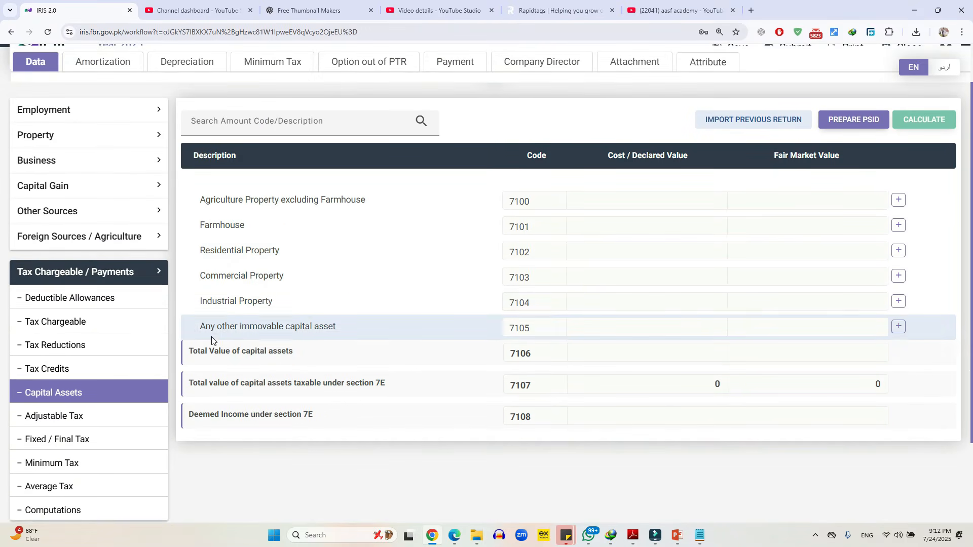
left_click(78, 392)
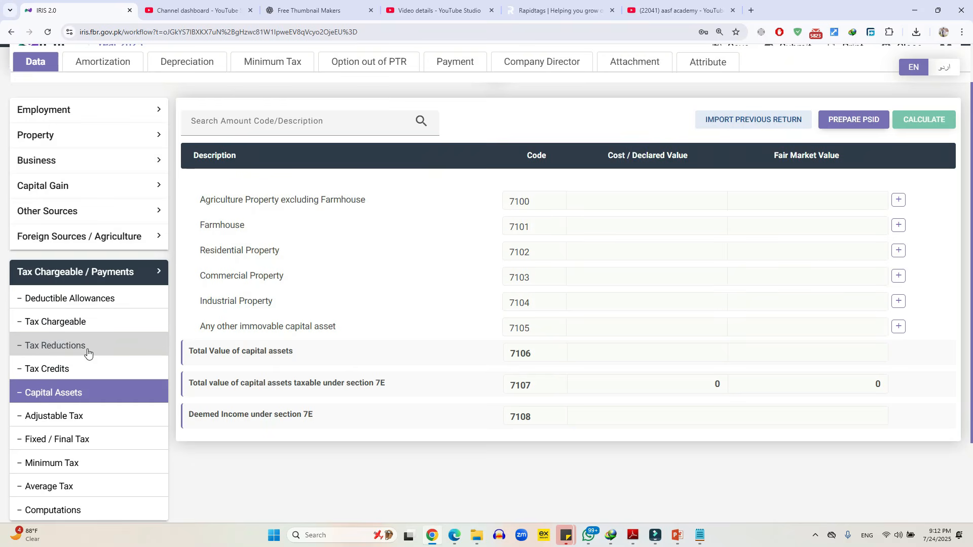
scroll(85, 357, "down", 1)
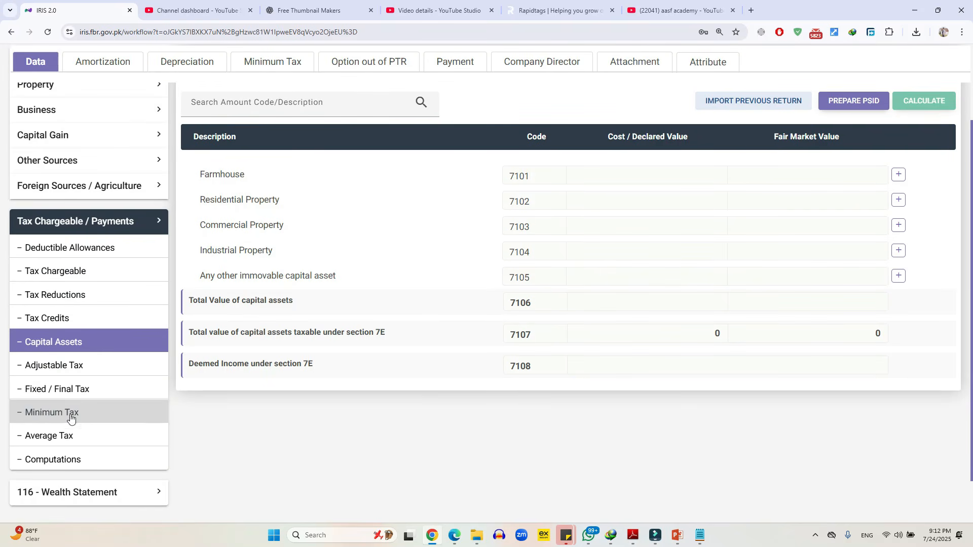
Step: Find the Capital Gains on Immovable Property u/s 37(1A) rows under Fixed / Final Tax and examine code 64220050 and the first holding period
left_click(66, 394)
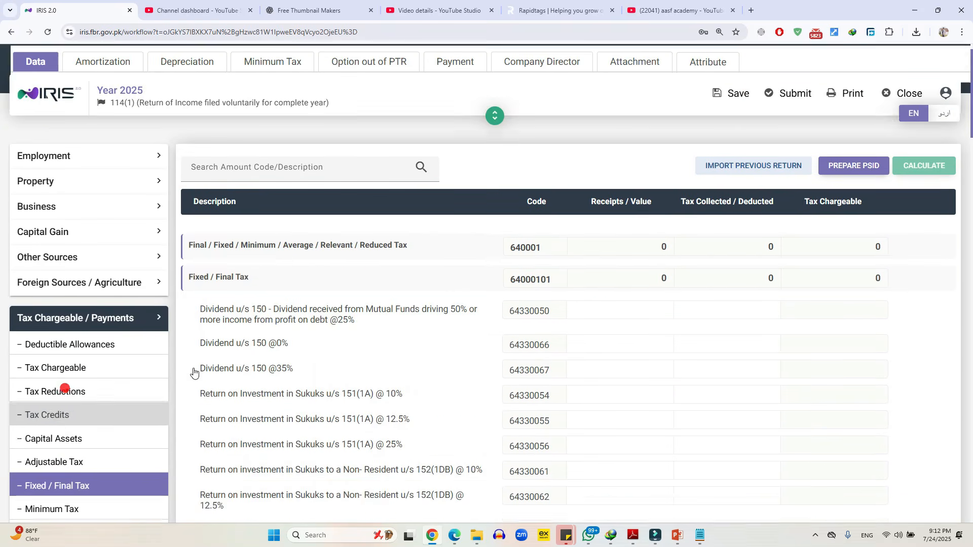
scroll(545, 320, "down", 8)
scroll(553, 341, "down", 12)
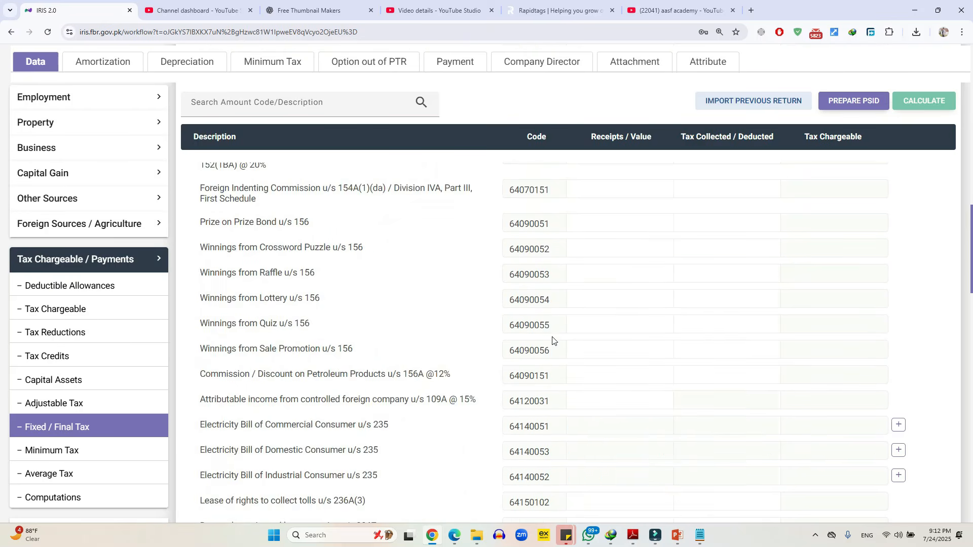
scroll(552, 341, "down", 3)
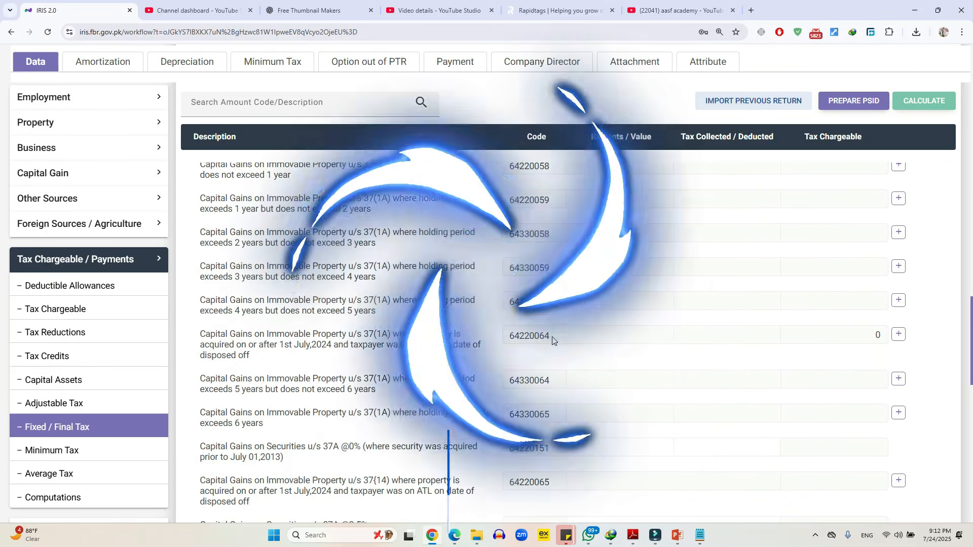
scroll(528, 335, "up", 1)
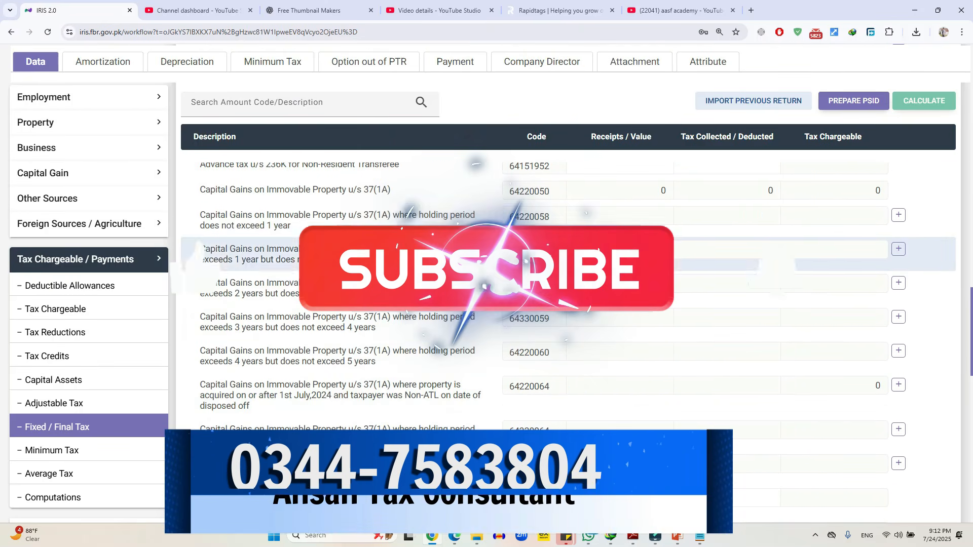
left_click_drag(213, 193, 356, 190)
left_click(354, 189)
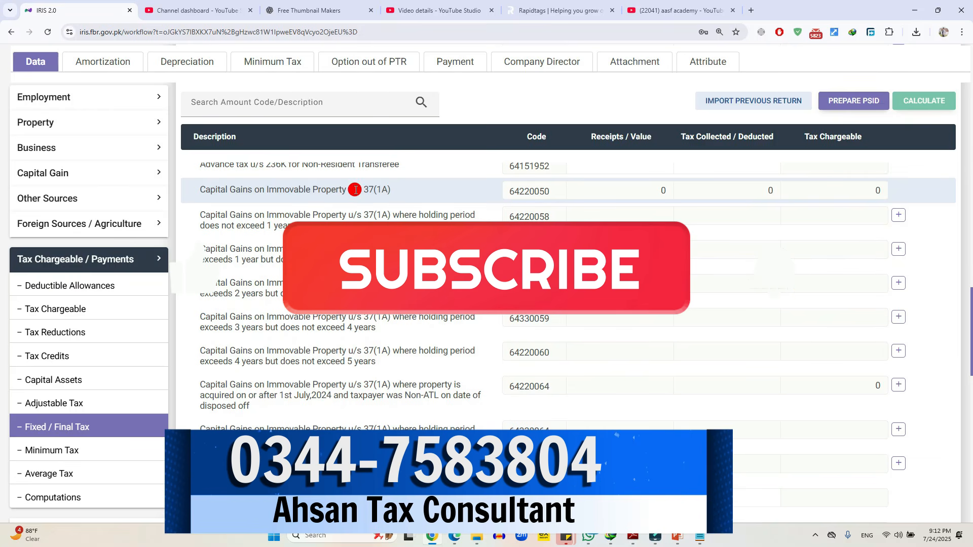
left_click_drag(283, 226, 264, 223)
left_click(279, 220)
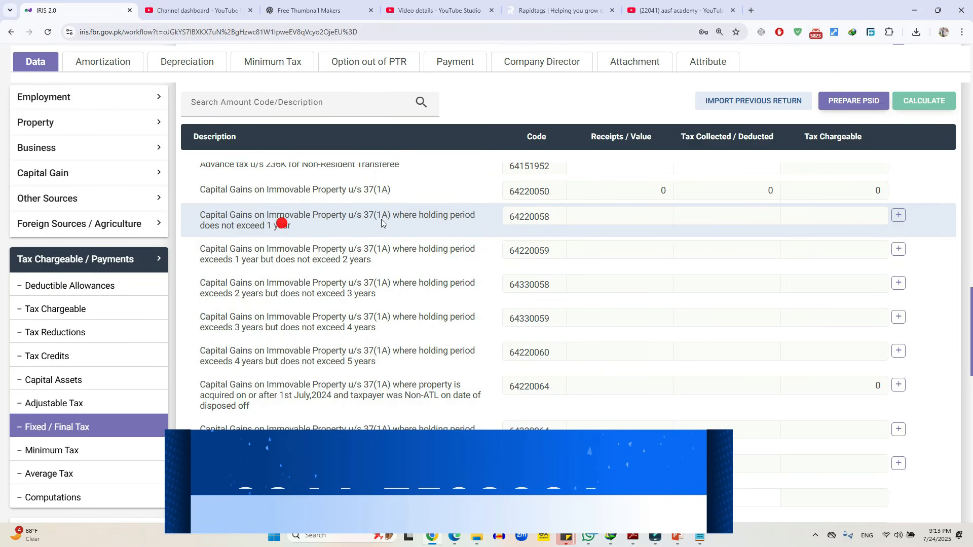
left_click(651, 215)
scroll(684, 218, "up", 1)
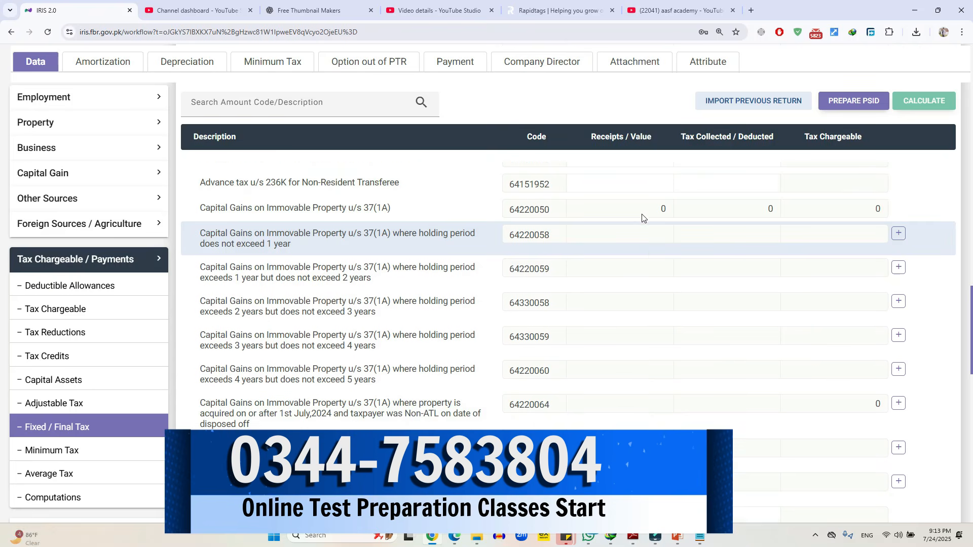
Step: View the property types offered for a capital gain with a holding period not exceeding 1 year, without submitting an entry
left_click(901, 265)
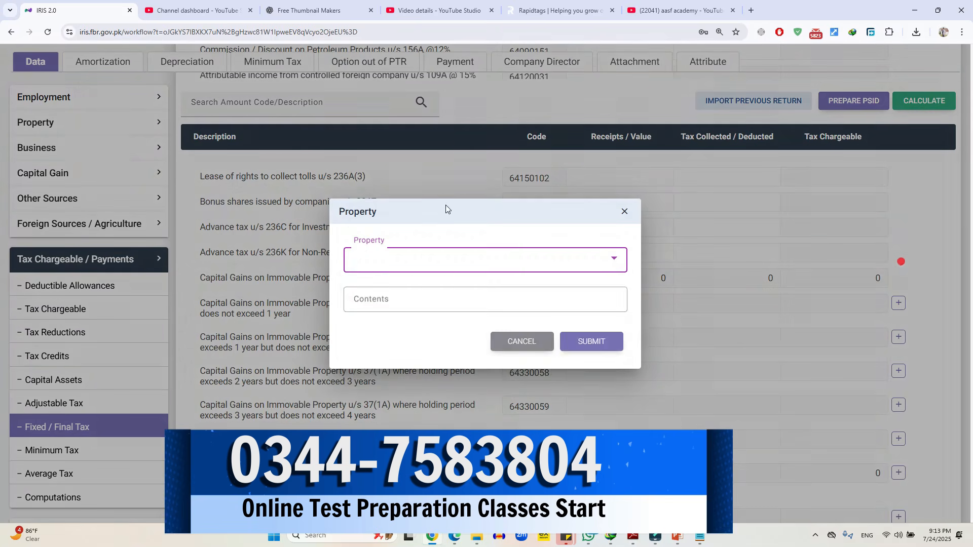
left_click(403, 260)
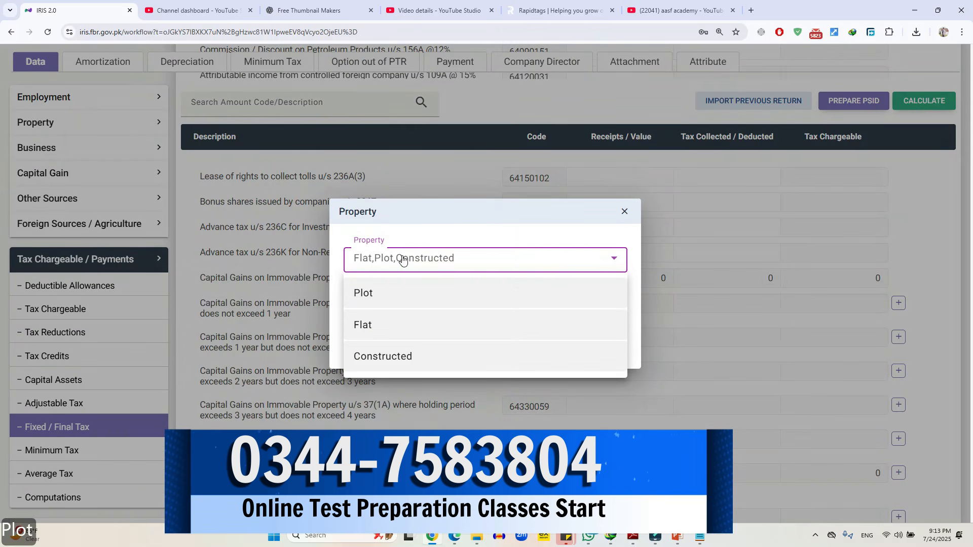
left_click(626, 213)
left_click(628, 211)
scroll(423, 303, "down", 1)
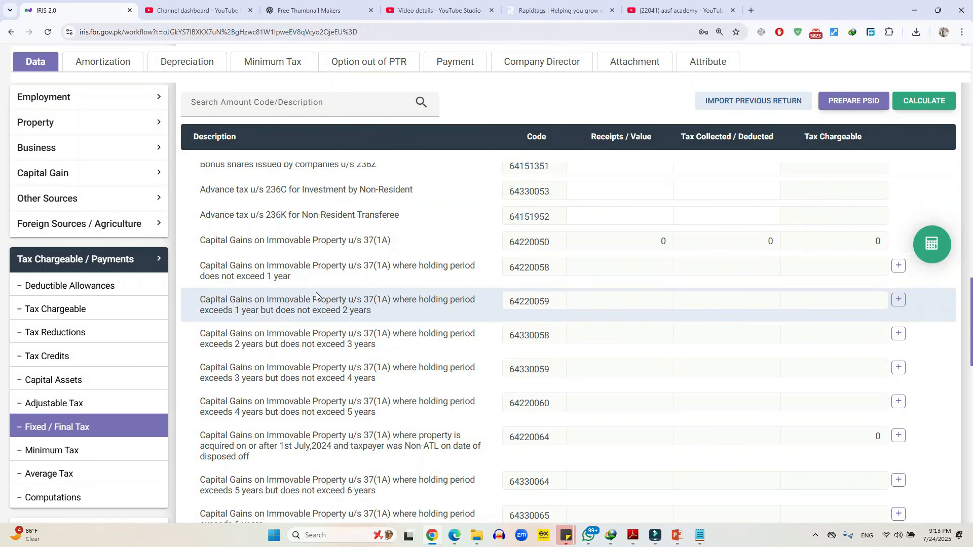
Step: Review the immovable property capital gains rows for holding periods from up to 1 year through 6 years
left_click(349, 314)
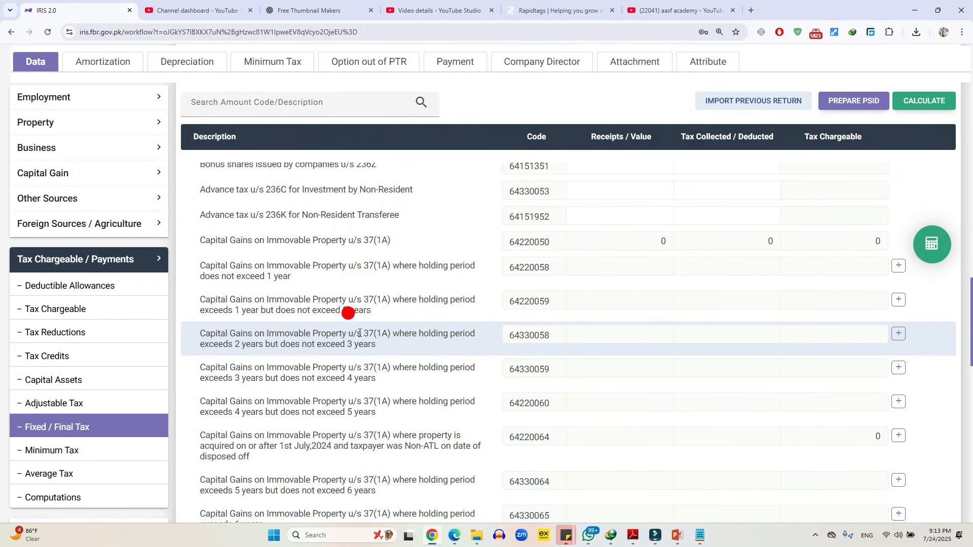
left_click(358, 341)
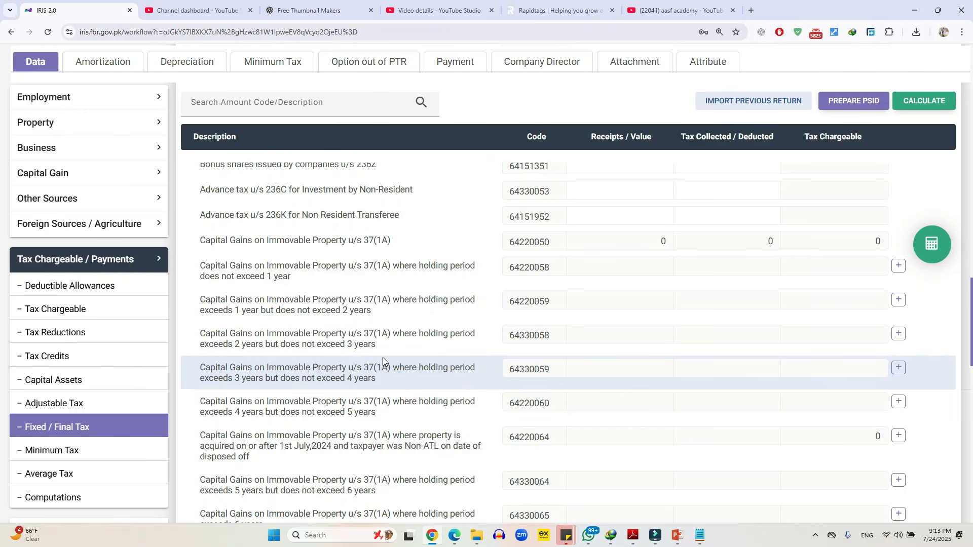
scroll(382, 357, "down", 1)
left_click_drag(380, 442, 198, 215)
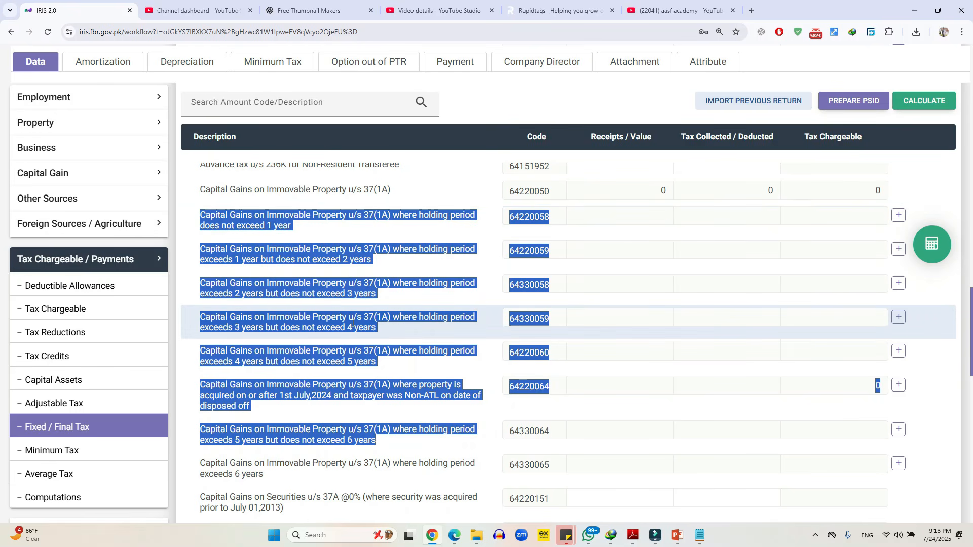
Step: Switch to Notepad and add the calculation "5000000 - 6000000 = 1000000" below the profit tax line of the Salary note
left_click(702, 536)
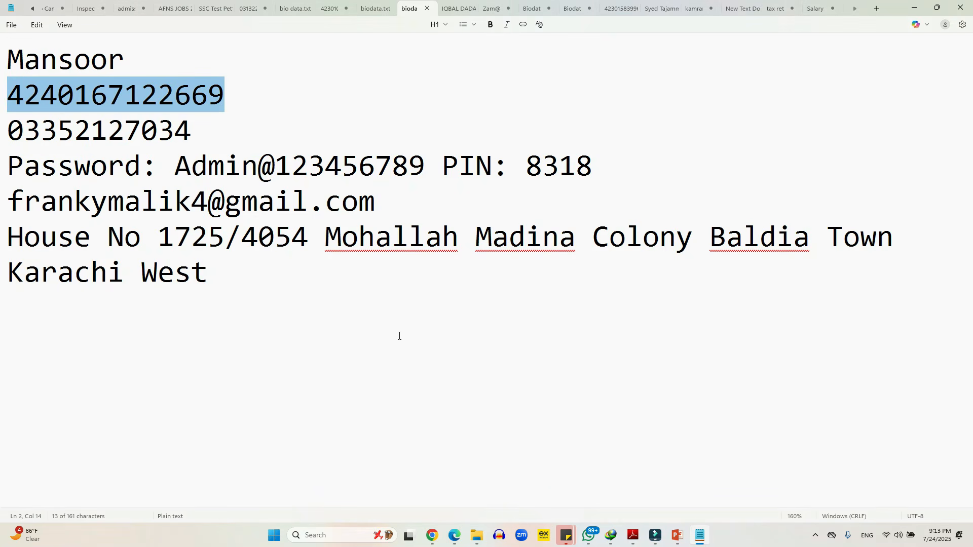
left_click(814, 6)
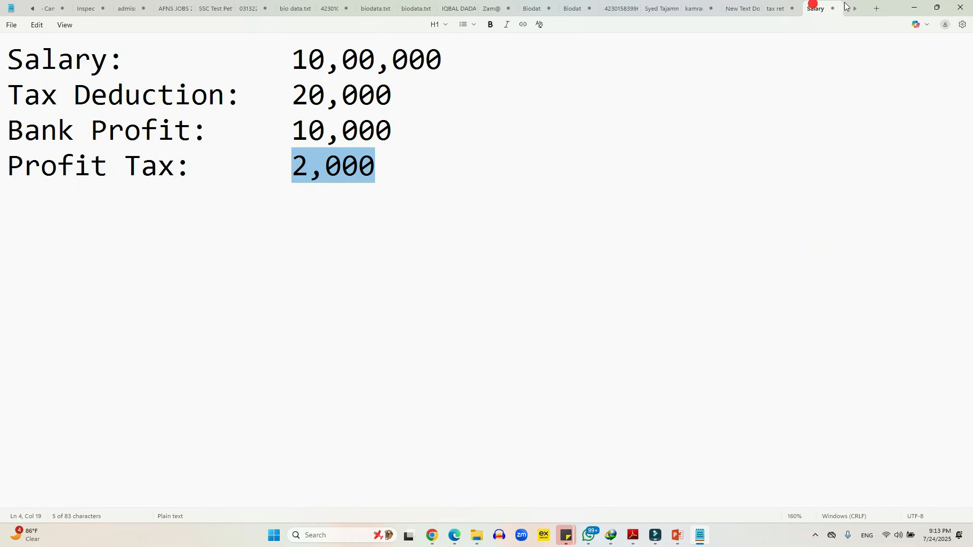
left_click(454, 258)
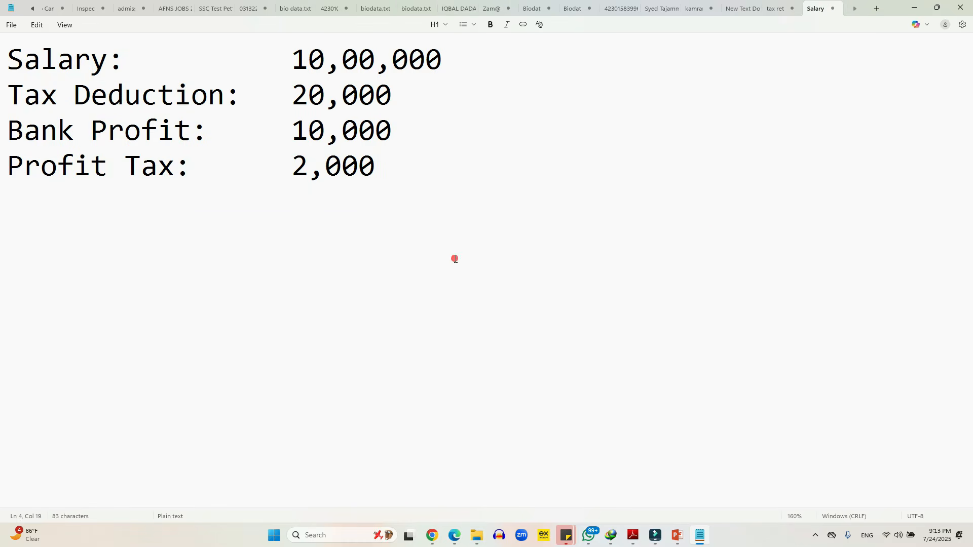
key("Return")
key("Return")
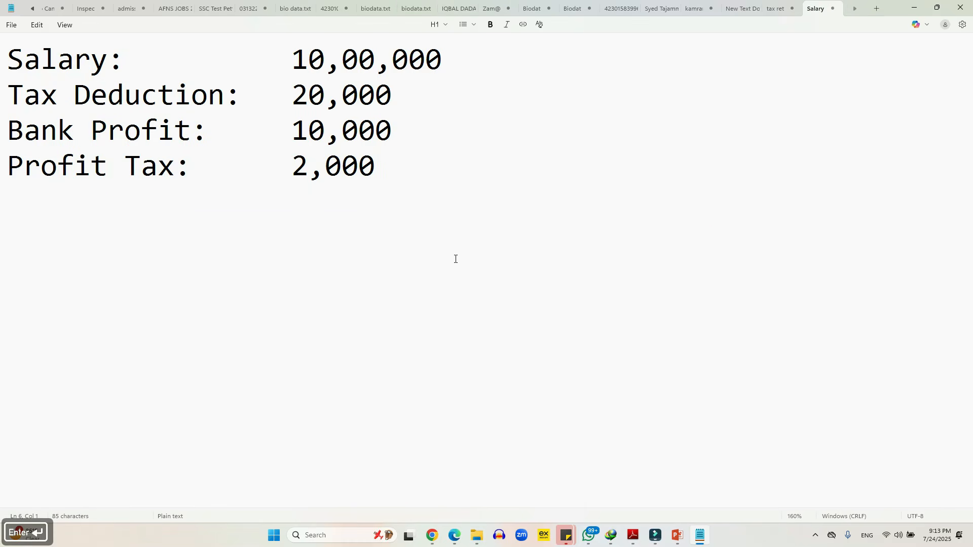
type("500000")
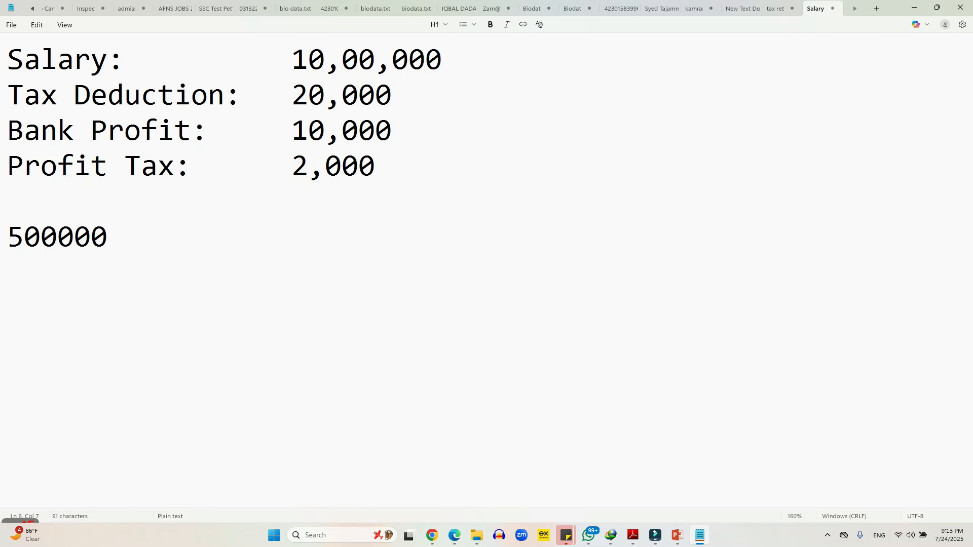
type("0")
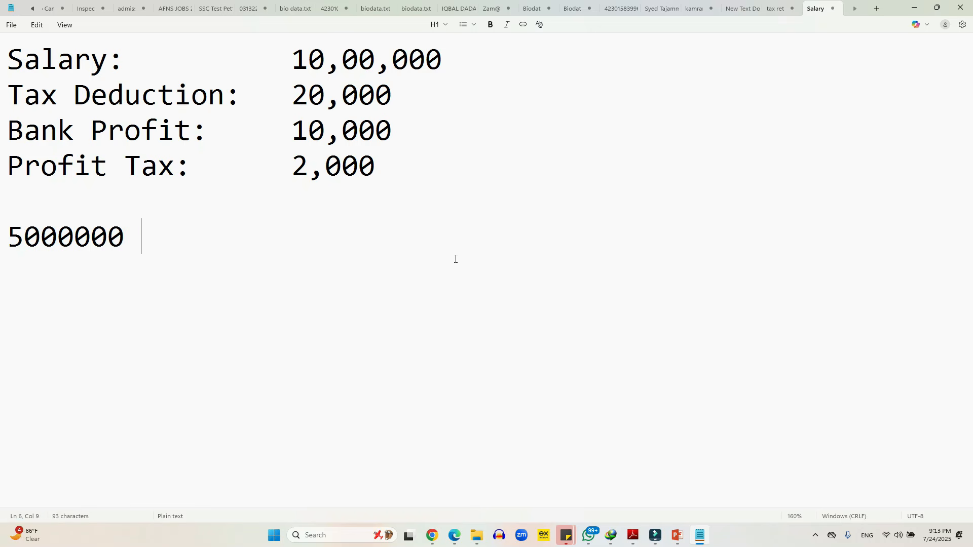
type(" - 6")
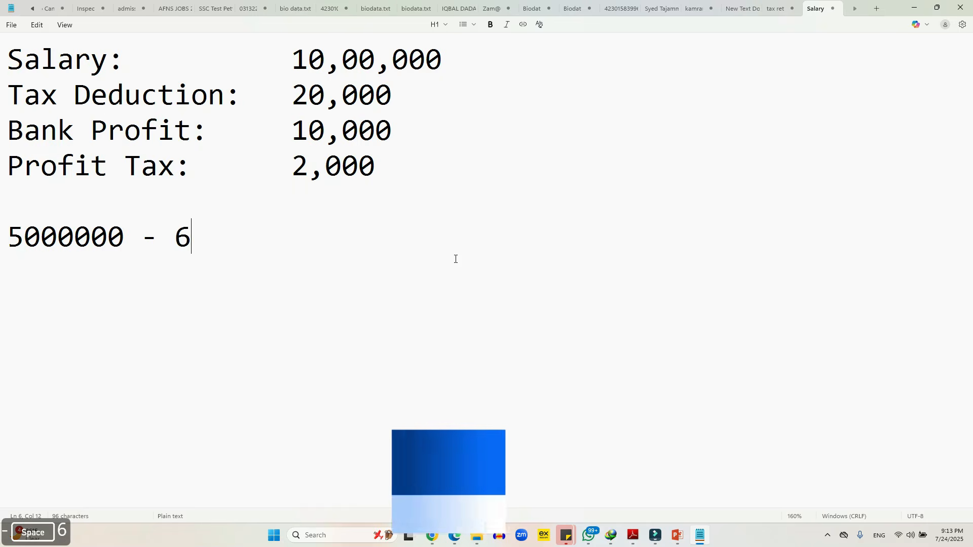
type("00000")
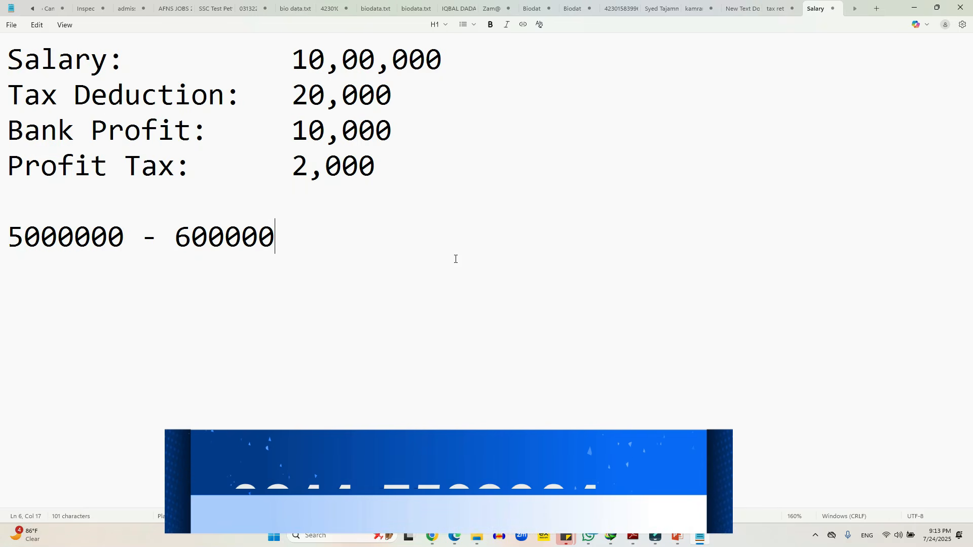
type("0 = 100000")
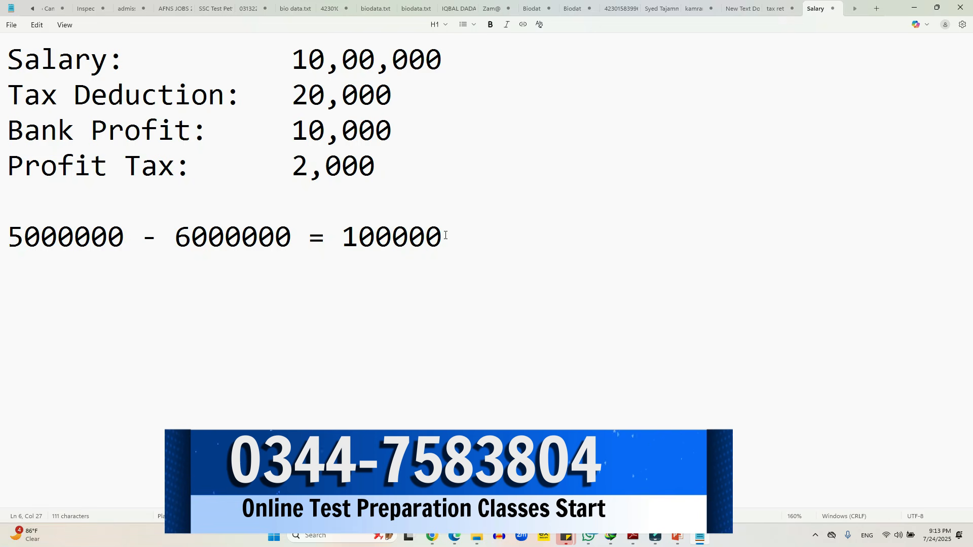
type("0")
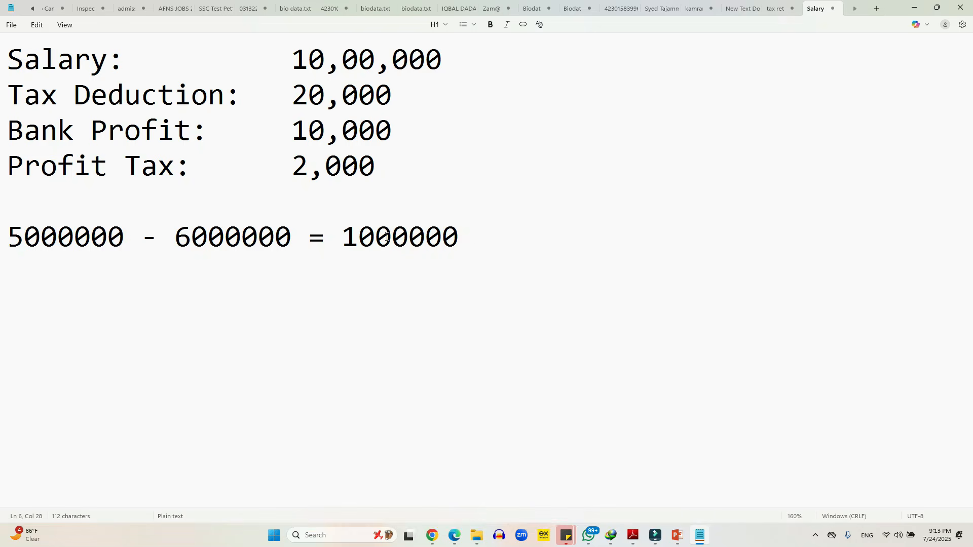
Step: Examine the purchase amount, the sale amount and the resulting gain in the Salary note's calculation
left_click_drag(476, 237, 343, 237)
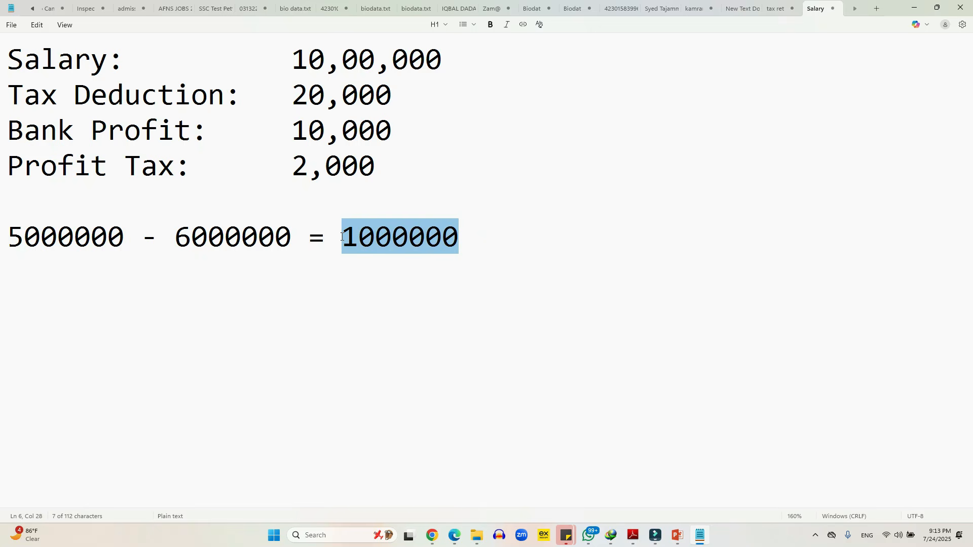
left_click_drag(1, 236, 5, 228)
left_click(191, 232)
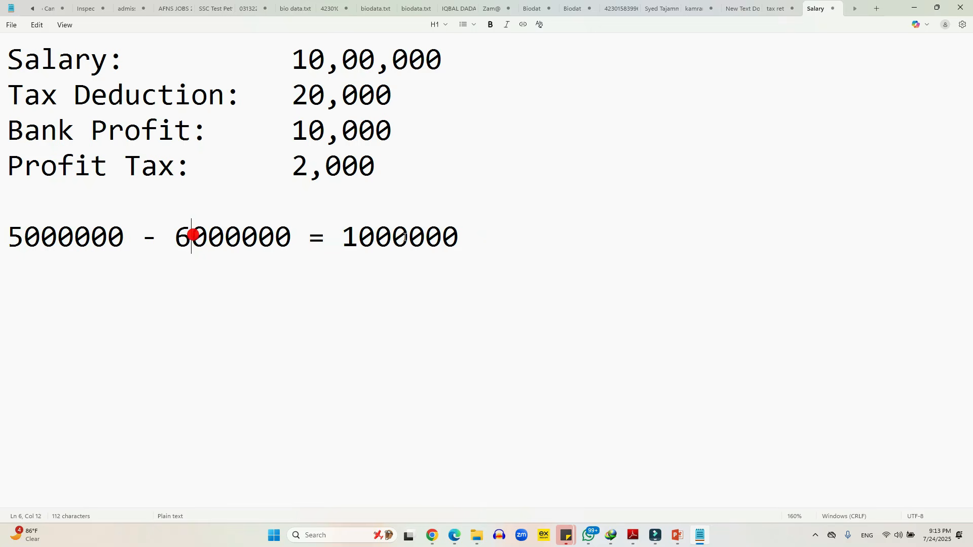
left_click(404, 236)
Step: Switch back to IRIS and examine the capital gains row for a holding period over 5 but not exceeding 6 years
left_click(914, 7)
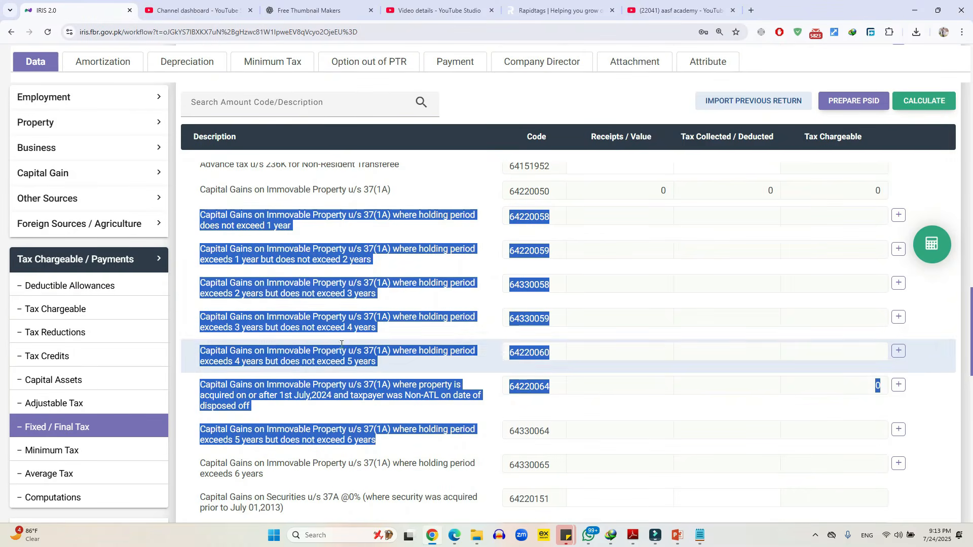
left_click(400, 283)
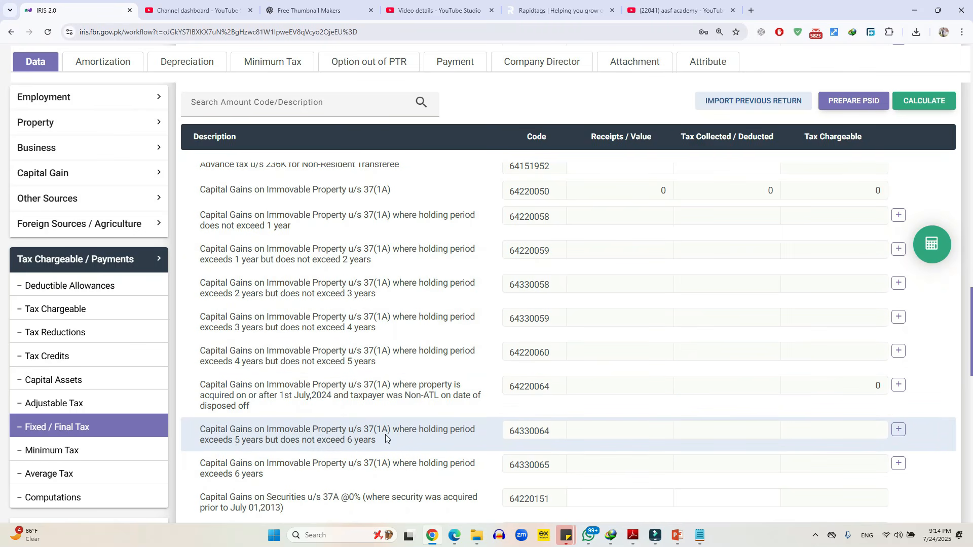
left_click_drag(386, 439, 187, 430)
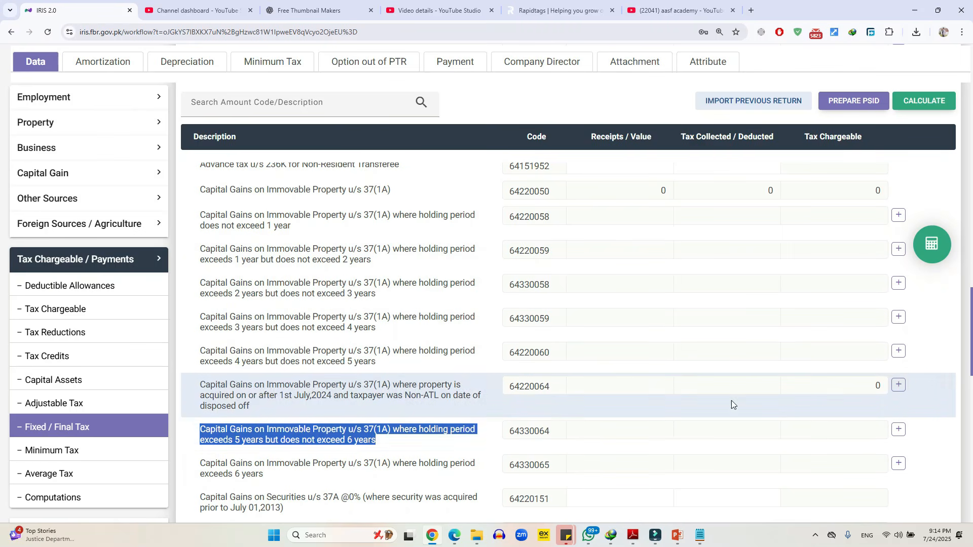
Step: Add a Plot entry with contents "ABC" under code 64220064, for property acquired on or after 1st July 2024
left_click(902, 386)
left_click(434, 257)
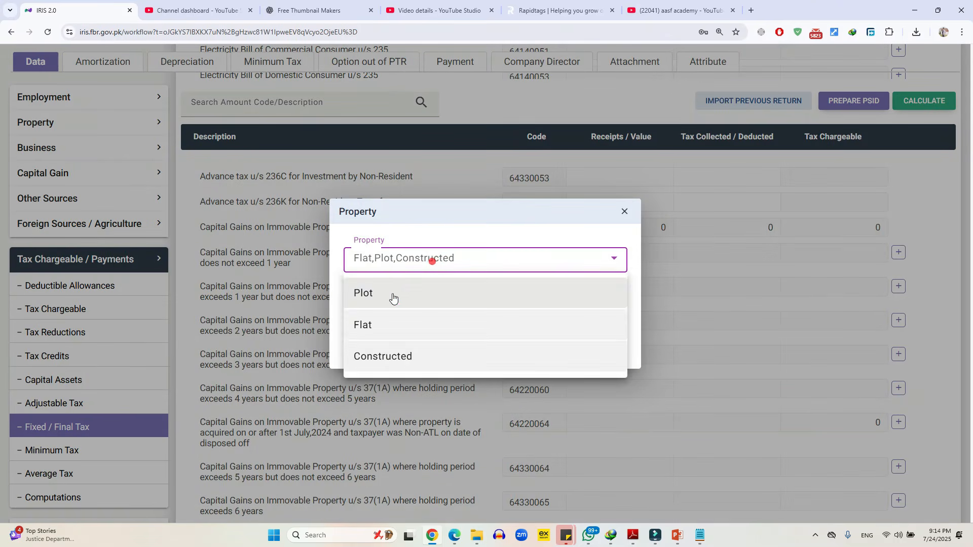
left_click(391, 297)
left_click(388, 297)
type("ACB")
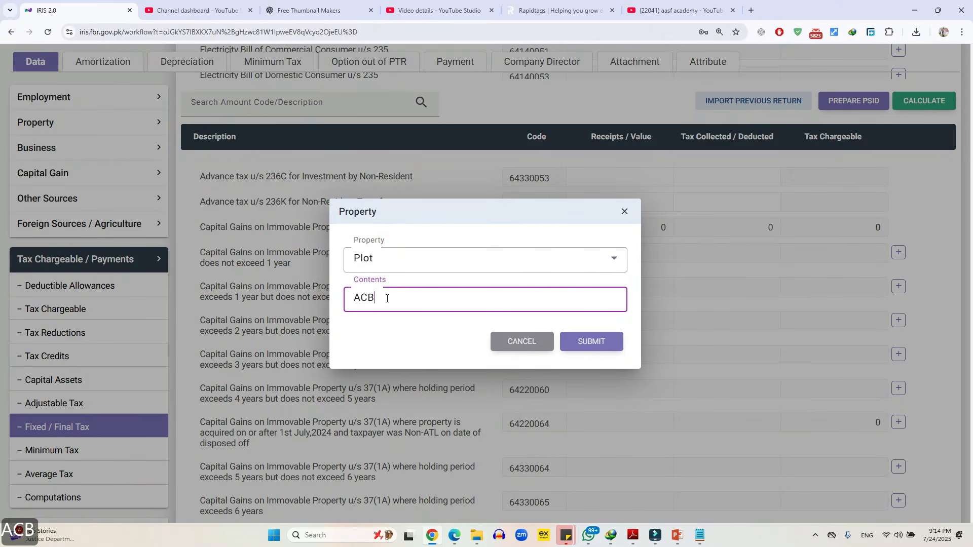
key("BackSpace")
key("BackSpace")
type("BC")
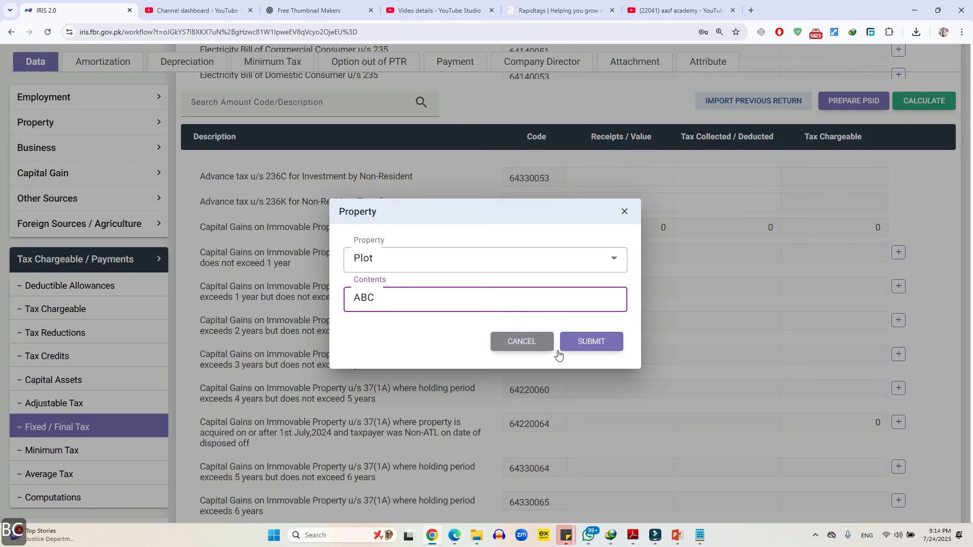
left_click(584, 343)
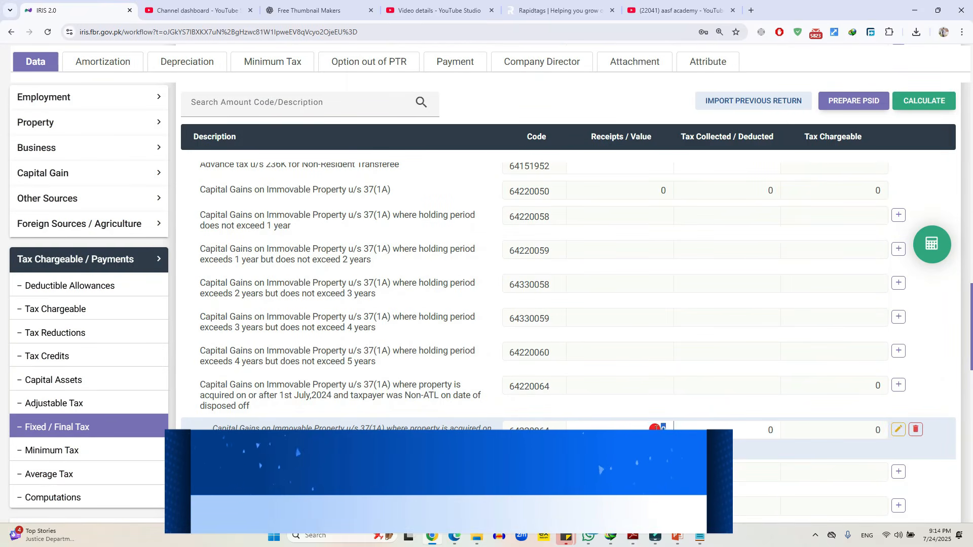
Step: Set the ABC plot entry's receipts to 1,000,000, calculate the return and check the tax chargeable
type("1000000")
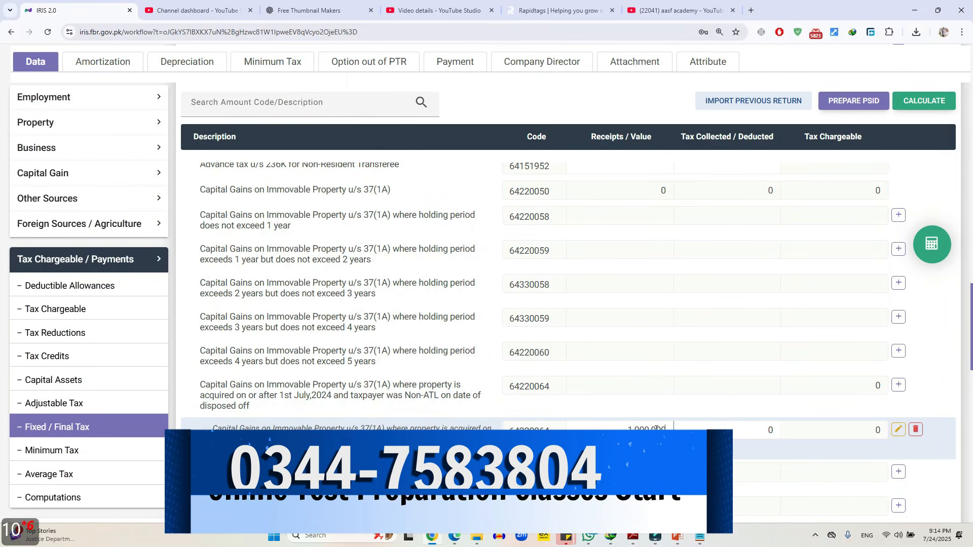
left_click(934, 105)
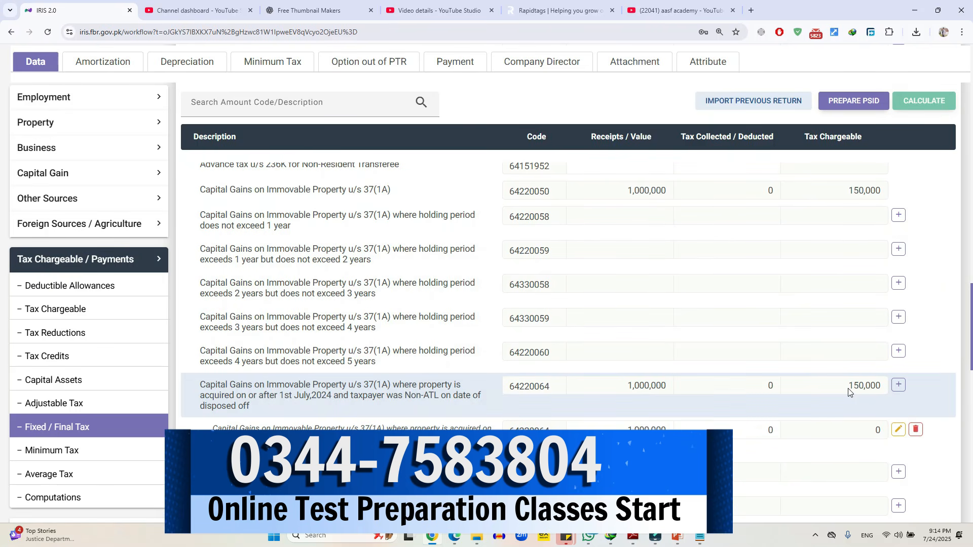
left_click_drag(849, 390, 885, 389)
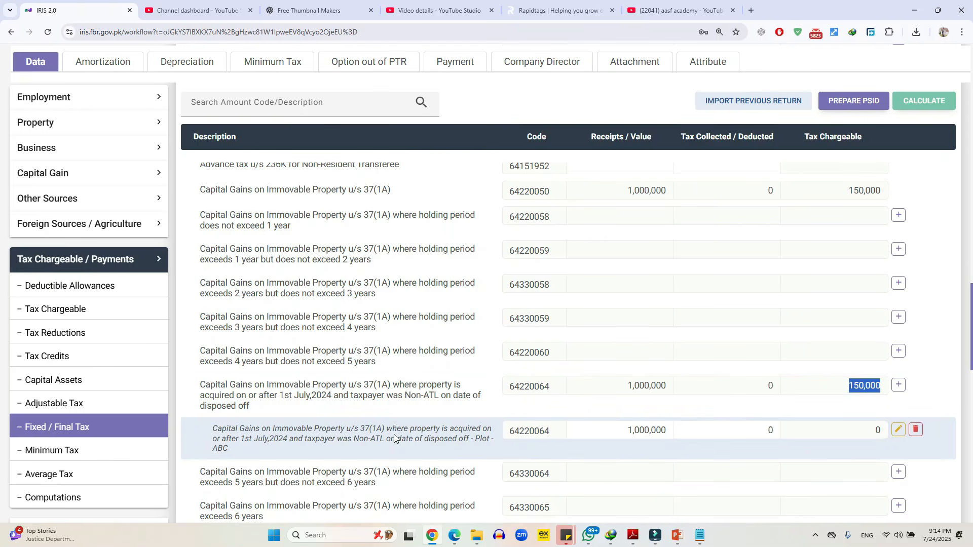
Step: Delete the ABC plot entry and recalculate the return
left_click(917, 431)
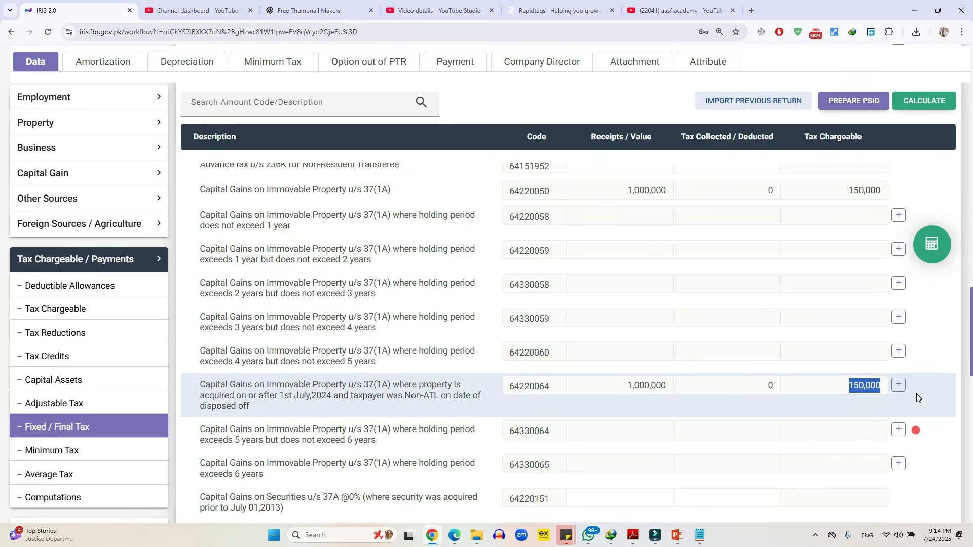
left_click(929, 92)
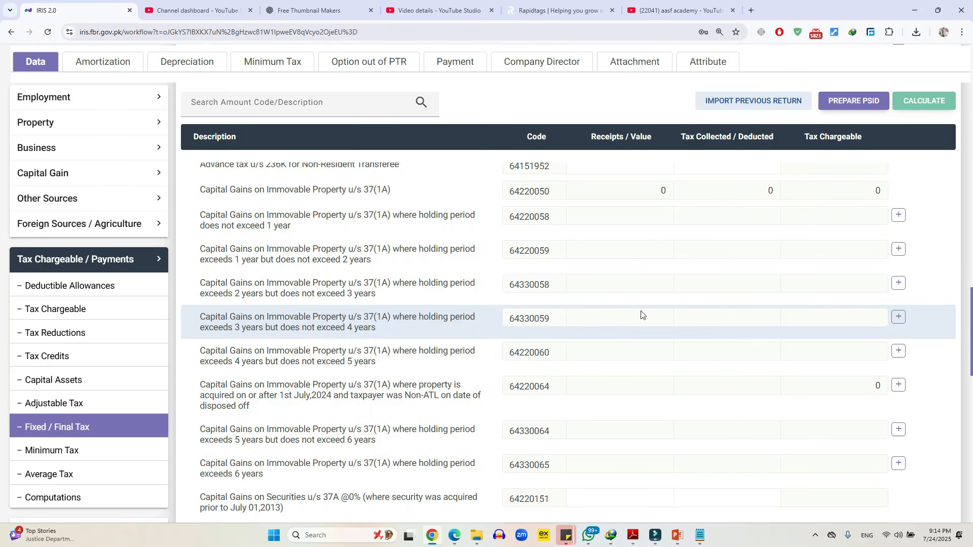
Step: Add a Plot entry with contents "abc" under the row for holding periods over 3 but not exceeding 4 years
left_click(898, 317)
left_click(454, 261)
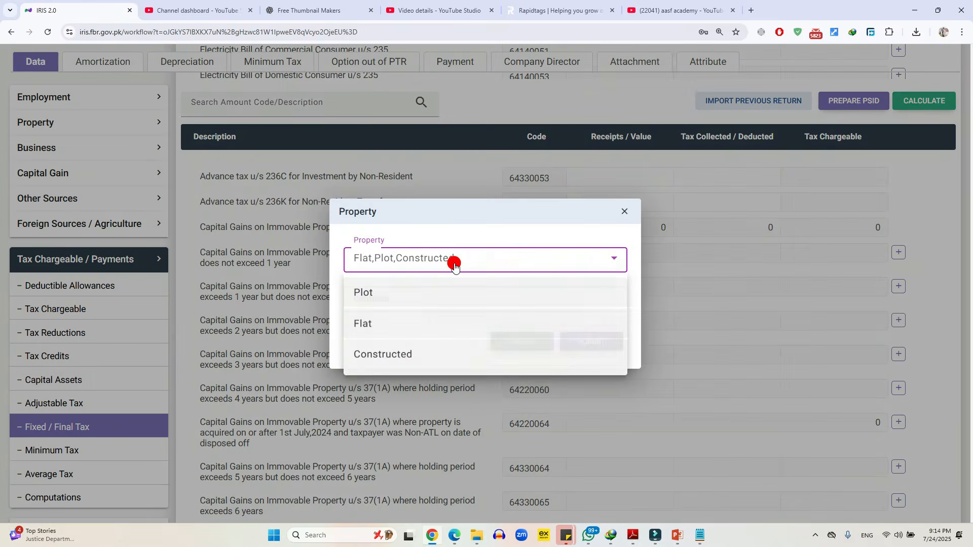
left_click(390, 293)
type("abc")
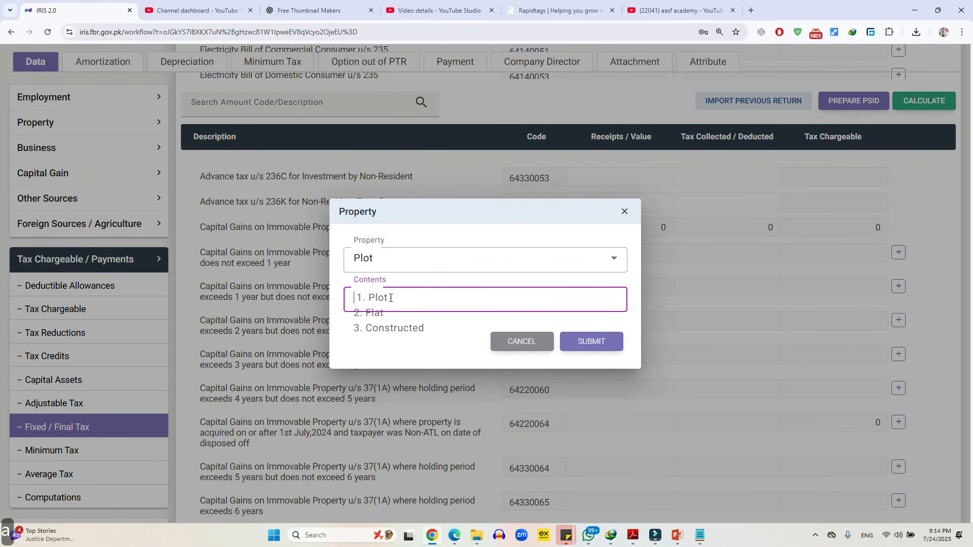
left_click(621, 346)
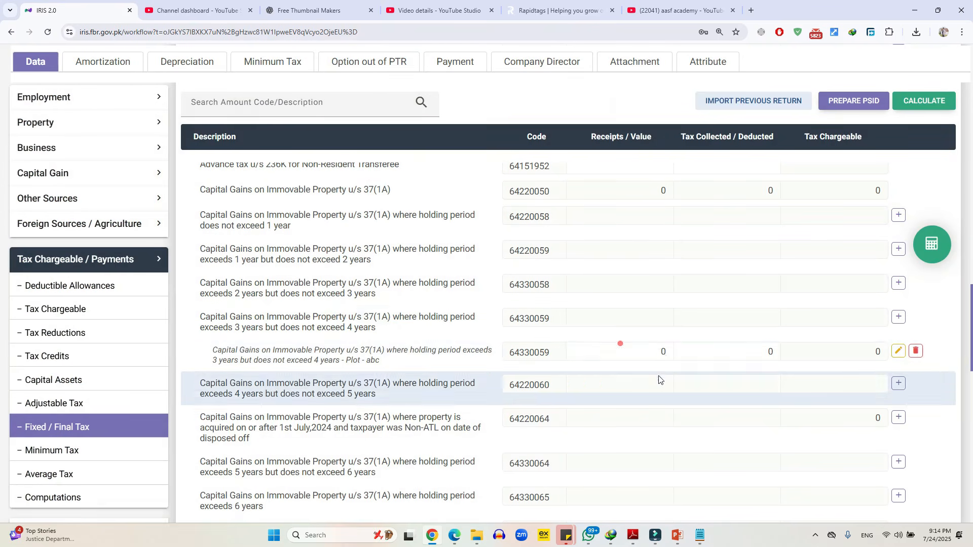
Step: Set the abc plot entry's receipts to 1,000,000, calculate the return and check its tax chargeable
left_click(662, 351)
type("1,000")
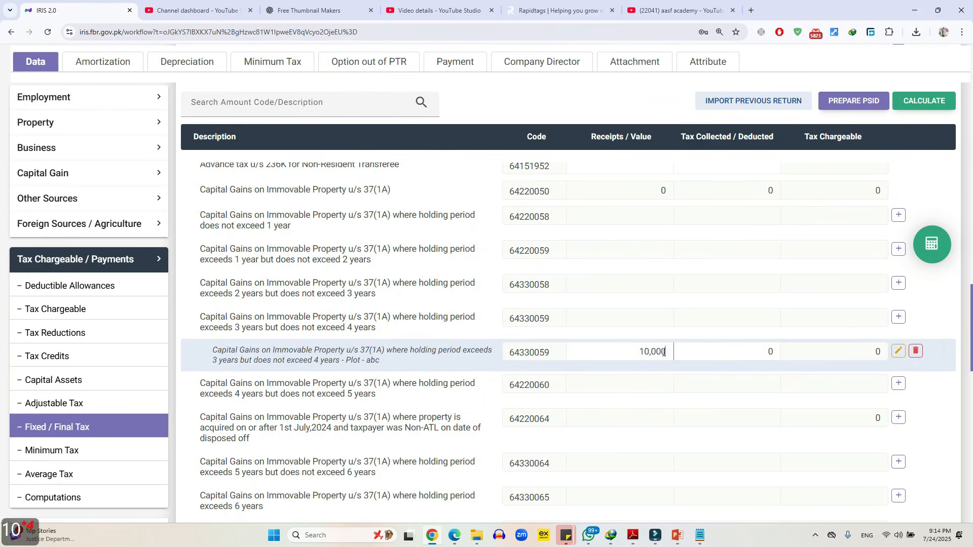
type(",000")
left_click(923, 105)
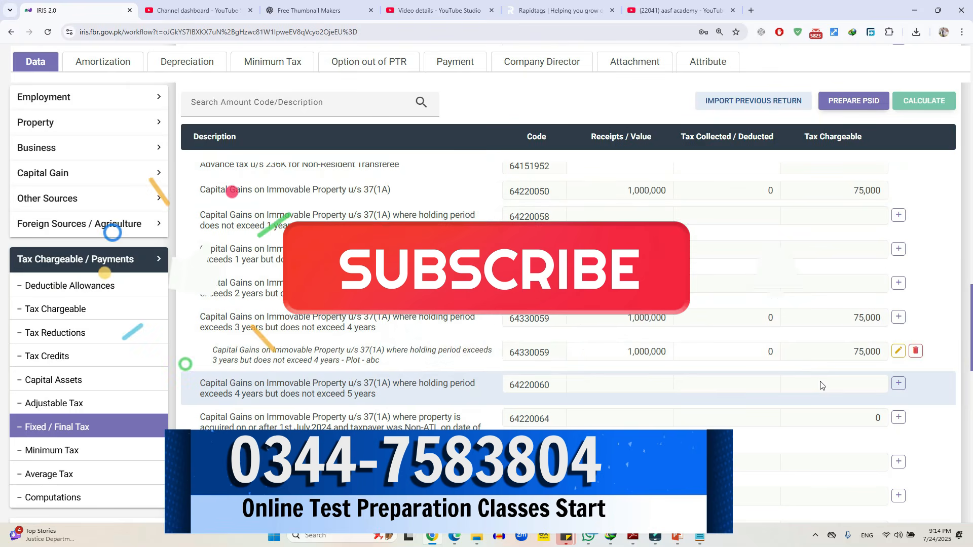
left_click_drag(854, 350, 894, 351)
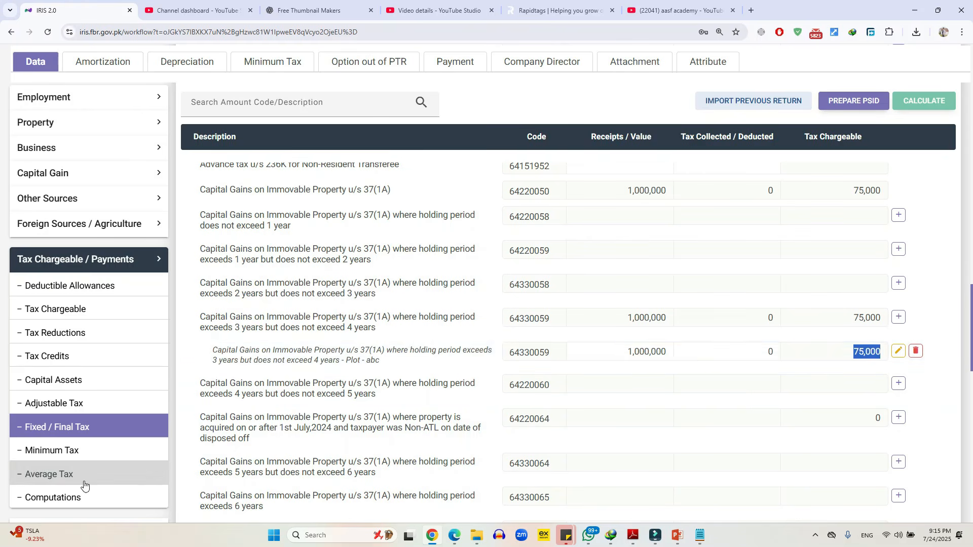
Step: Examine the Admitted Income Tax row in Computations
left_click(72, 495)
scroll(579, 333, "down", 15)
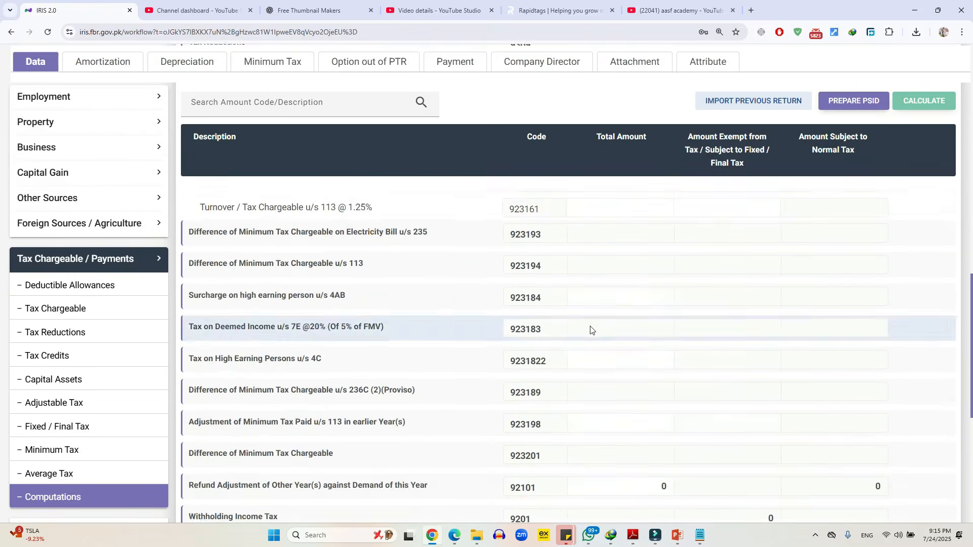
scroll(855, 371, "up", 8)
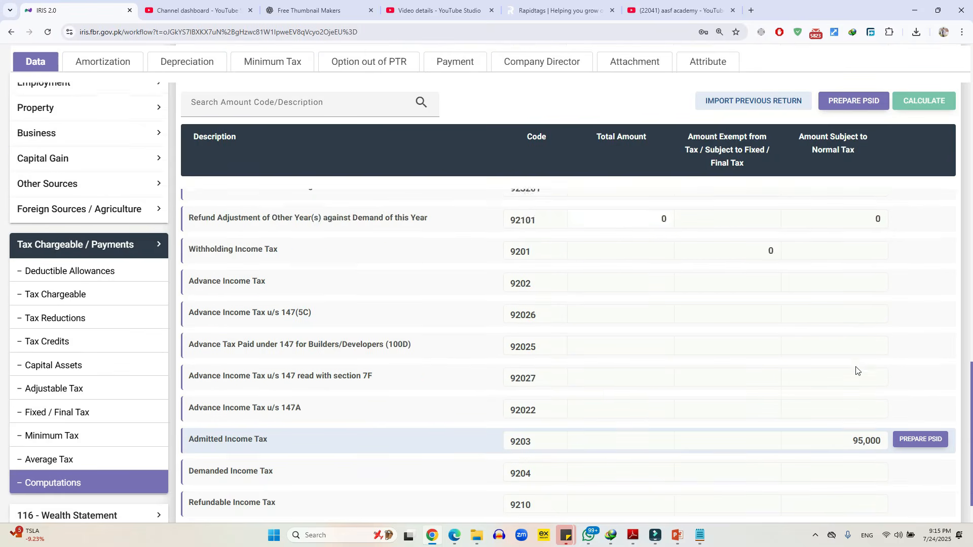
scroll(856, 371, "down", 4)
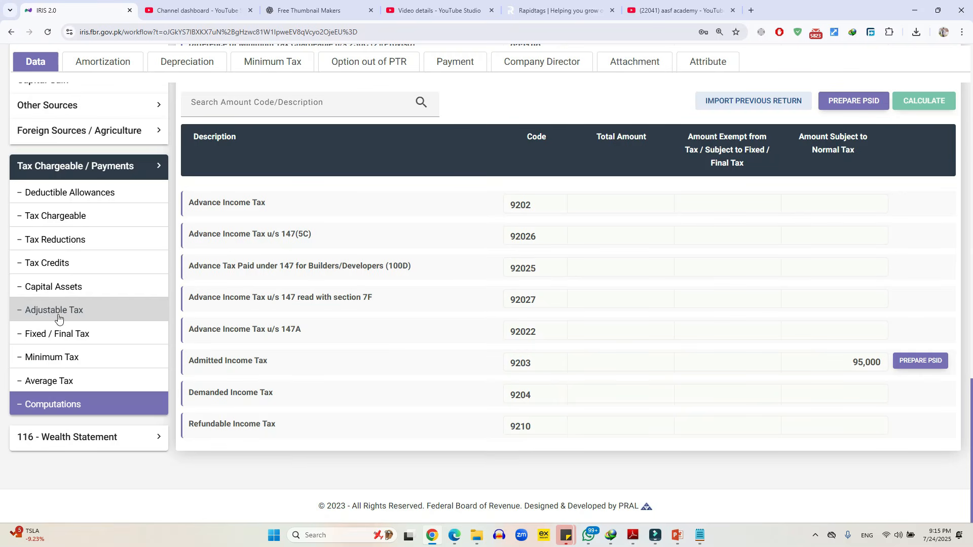
Step: Review the Capital Gains on Immovable Property u/s 37(1A) rows by holding period under Fixed / Final Tax
left_click(57, 287)
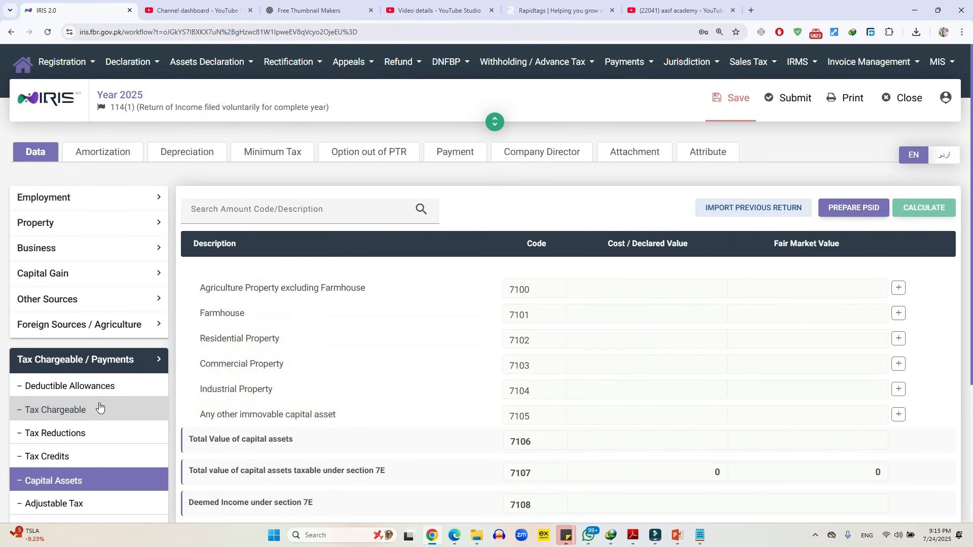
scroll(99, 409, "down", 4)
left_click(47, 339)
scroll(630, 345, "down", 3)
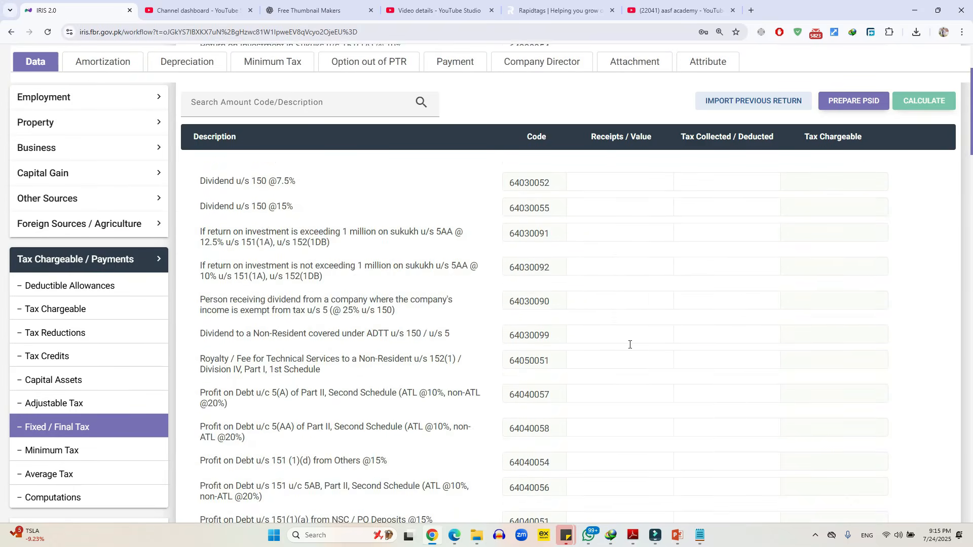
scroll(630, 345, "down", 20)
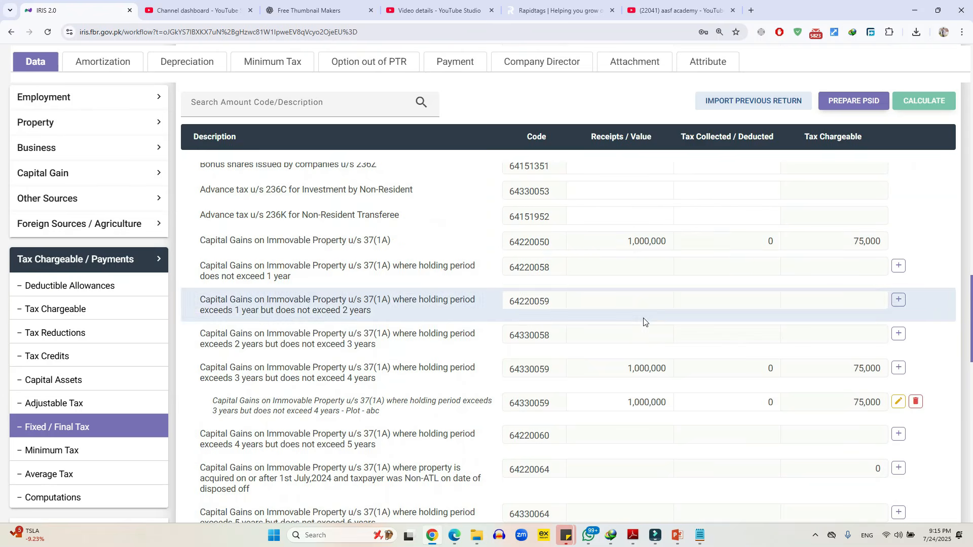
scroll(643, 321, "up", 6)
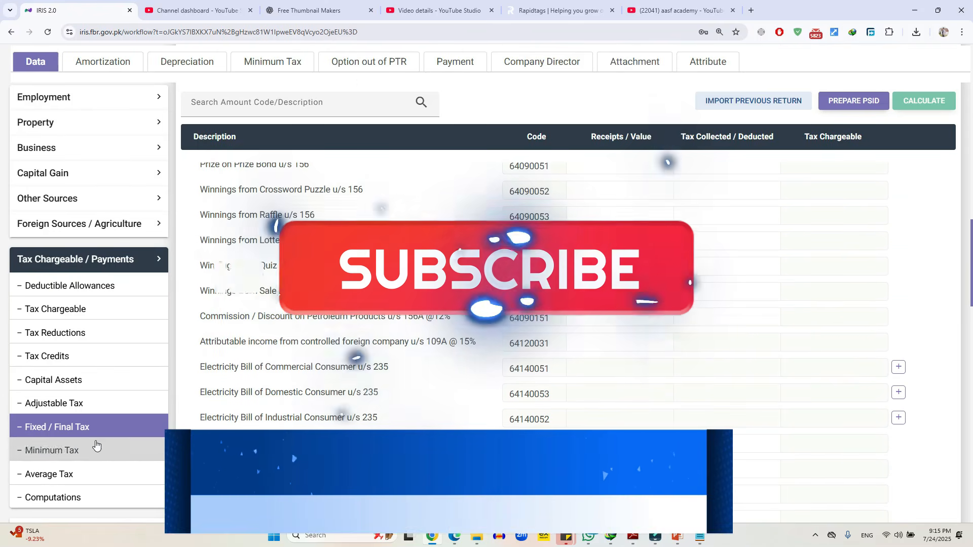
Step: Find the Sale / Transfer of Immovable Property u/s 236C row under Adjustable Tax and check whether its receipts accept an entry
left_click(69, 412)
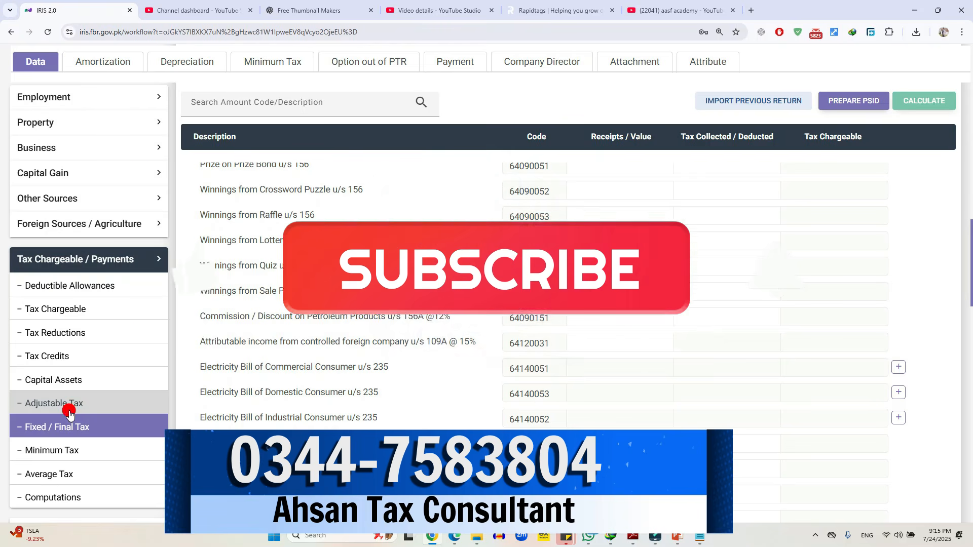
scroll(659, 357, "up", 15)
scroll(608, 361, "down", 8)
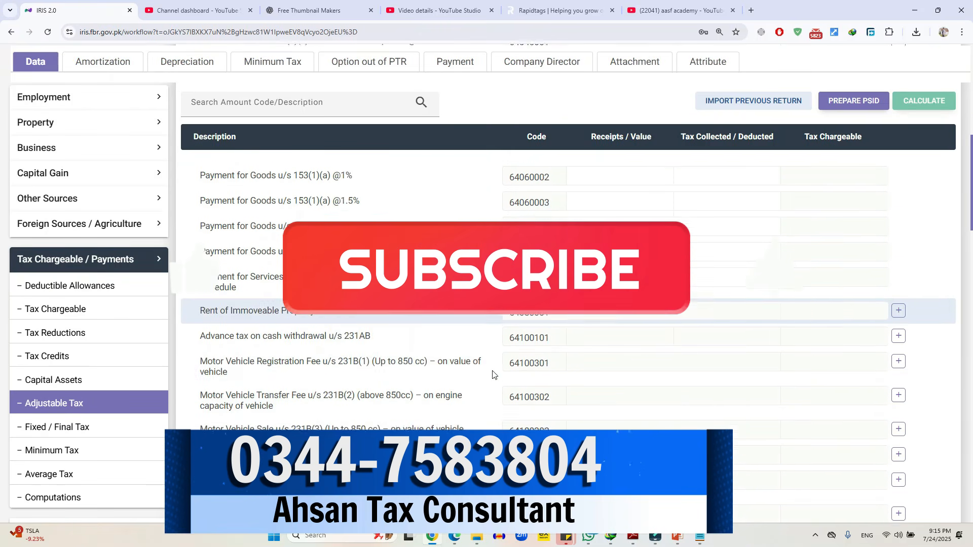
scroll(380, 390, "down", 3)
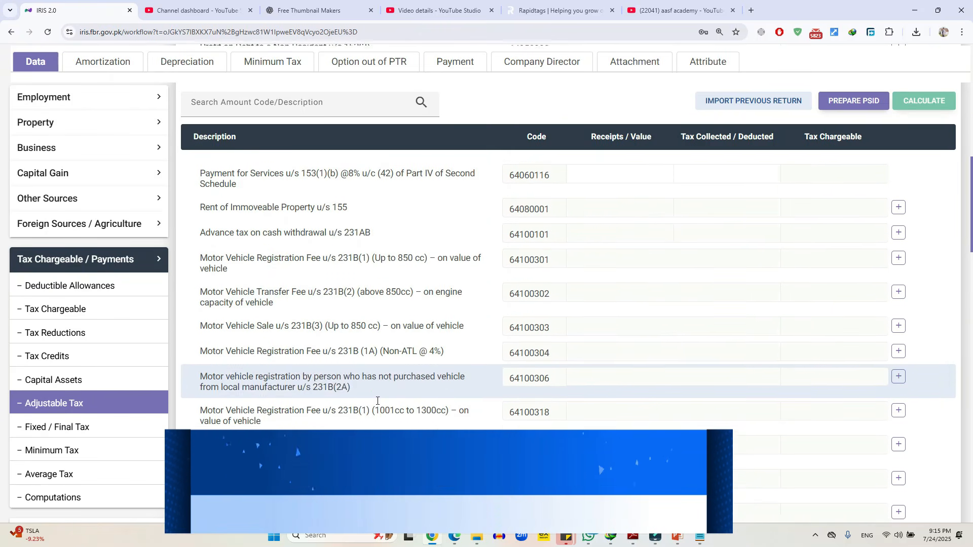
scroll(378, 400, "down", 10)
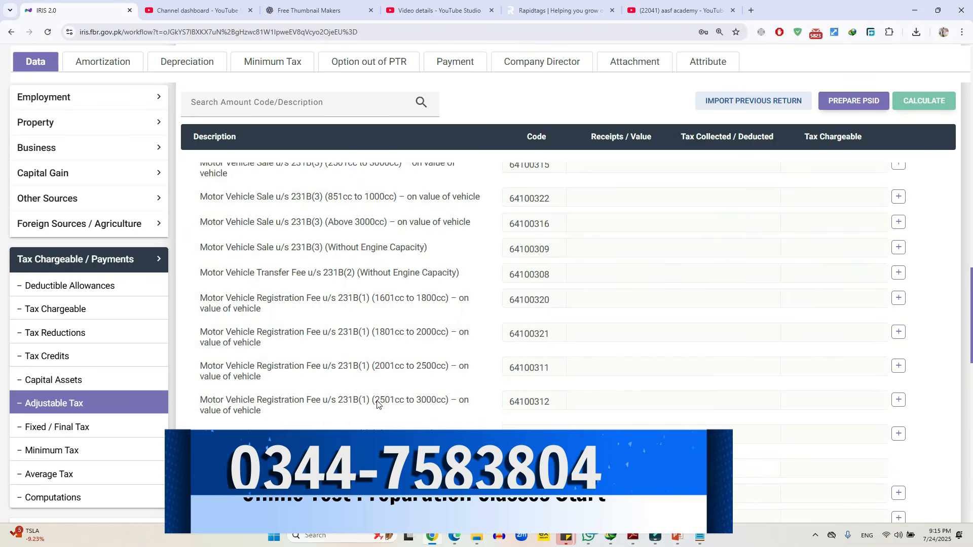
scroll(378, 400, "down", 1)
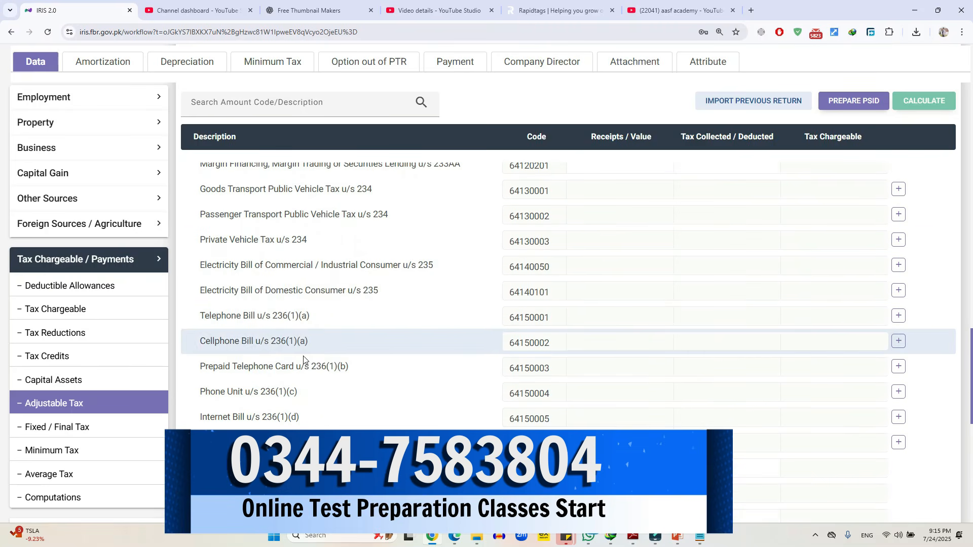
scroll(314, 388, "down", 3)
scroll(314, 388, "down", 1)
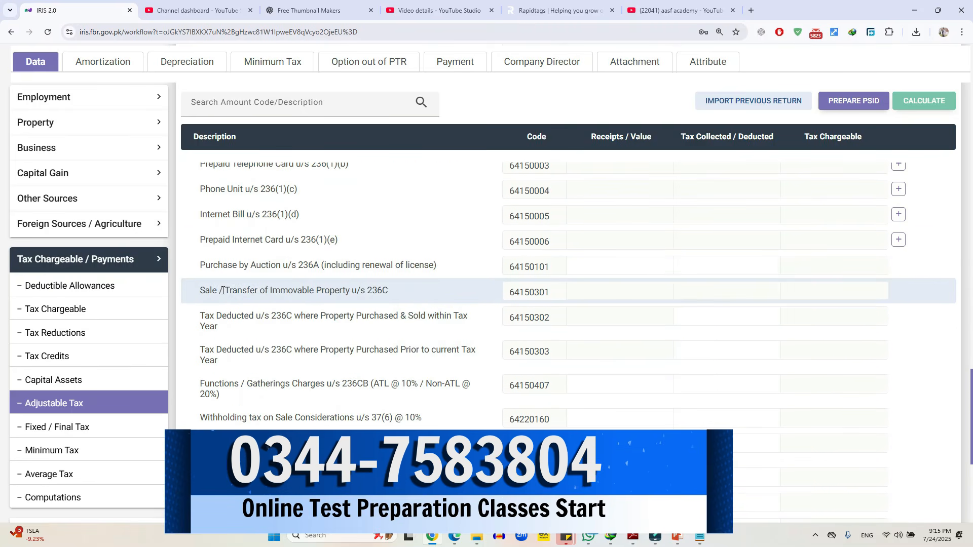
left_click_drag(221, 290, 387, 290)
left_click(600, 290)
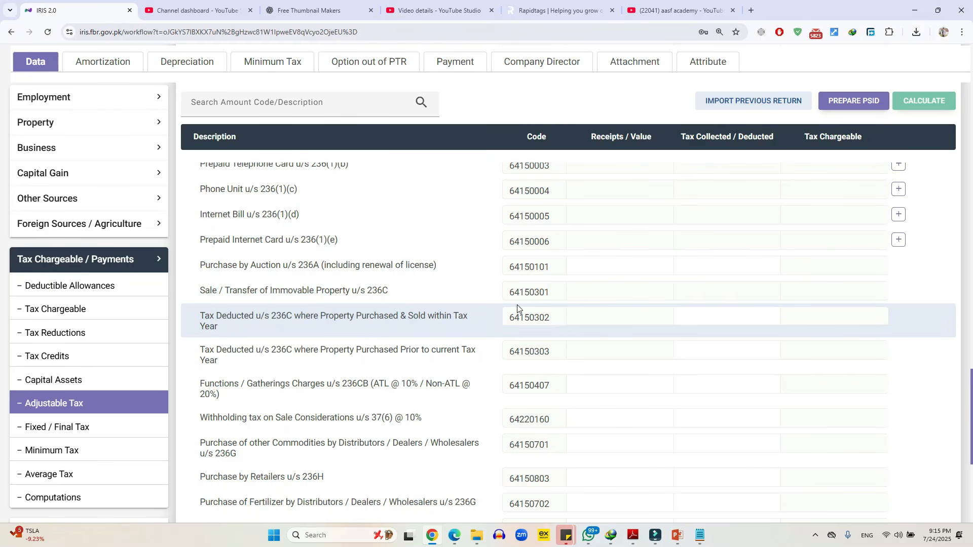
Step: Enter trial receipts of 300,000 for Purchase / Transfer of Immovable Property u/s 236K and clear the row again
scroll(456, 305, "up", 1)
scroll(455, 312, "down", 1)
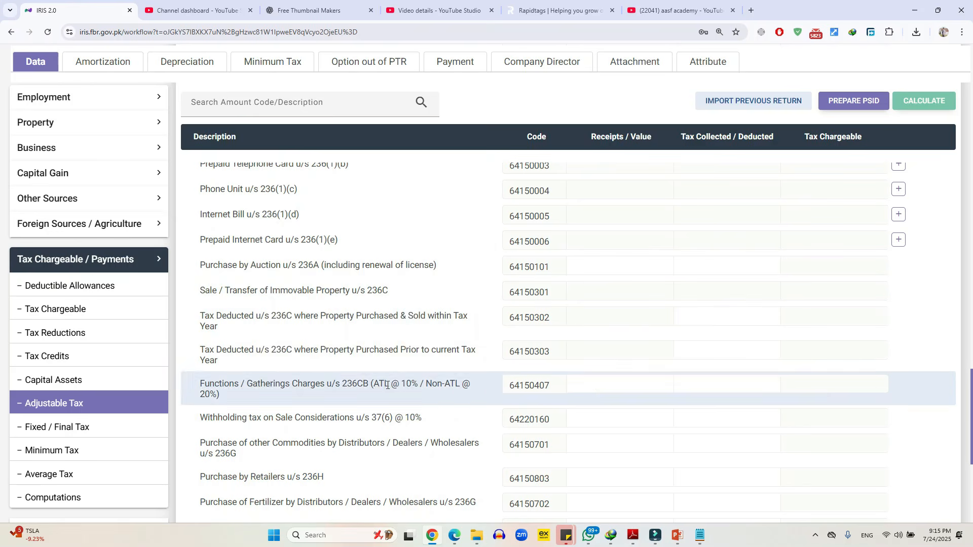
scroll(401, 410, "down", 2)
scroll(403, 411, "down", 2)
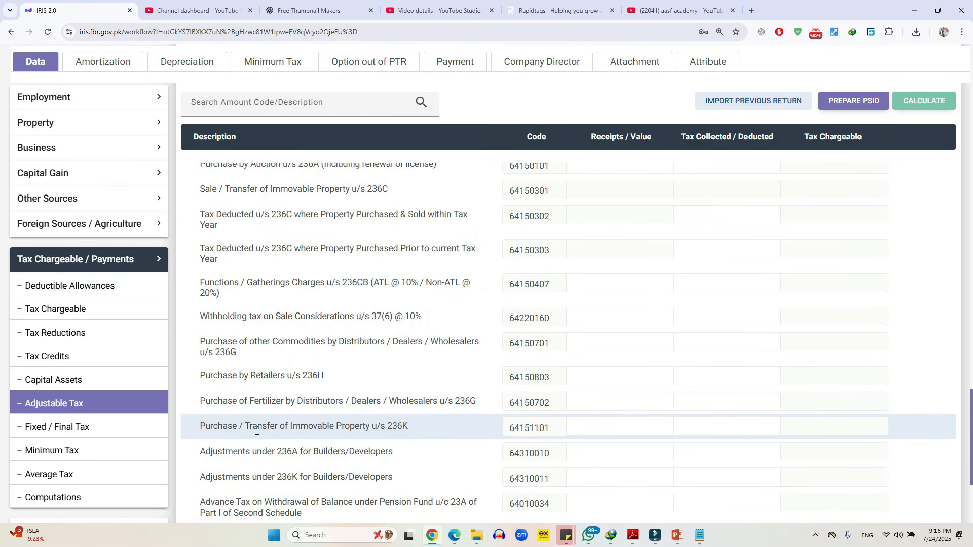
left_click_drag(245, 425, 405, 426)
left_click(406, 426)
left_click(625, 428)
type("3000")
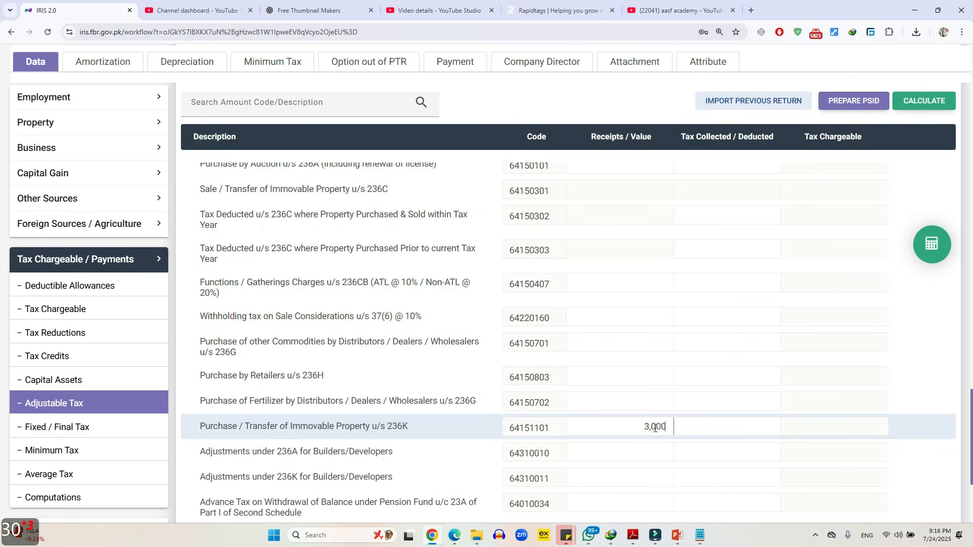
key("BackSpace")
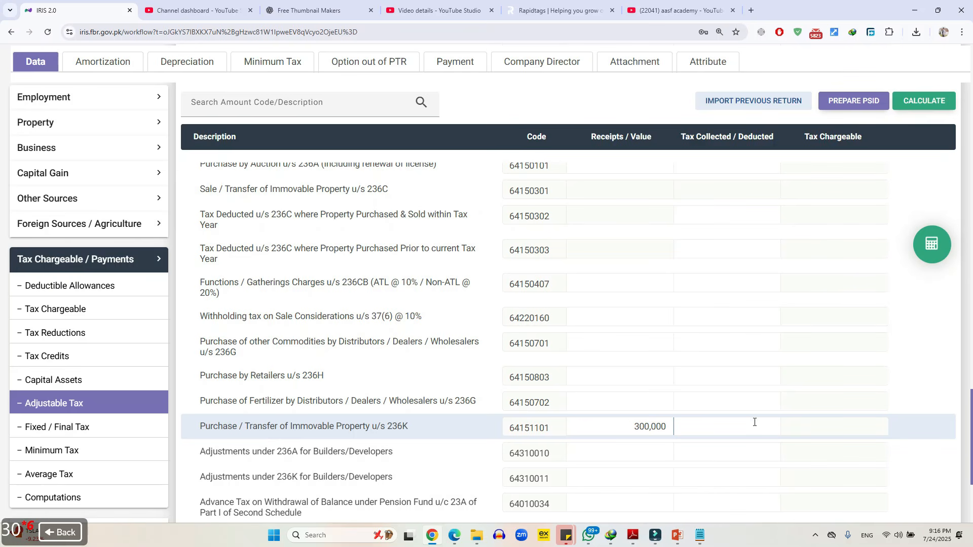
left_click(760, 422)
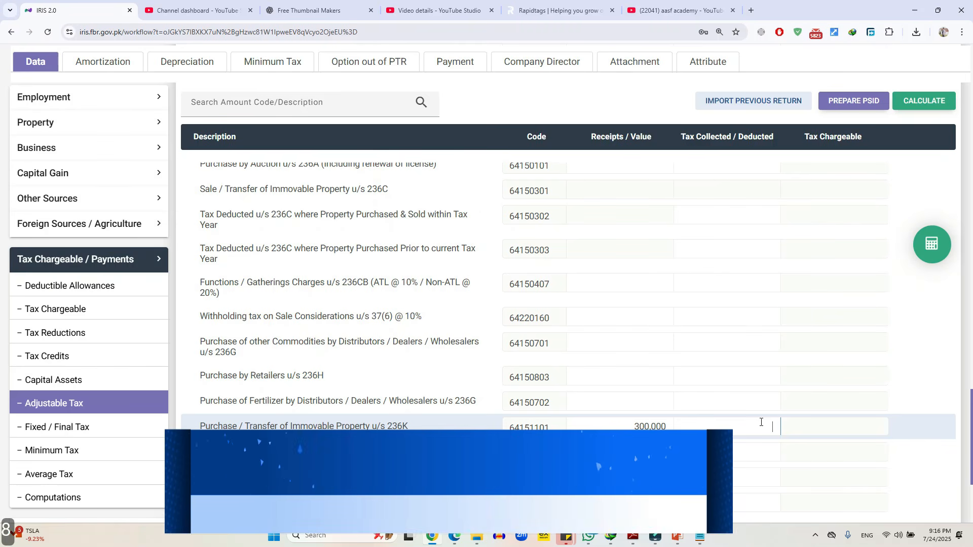
key("BackSpace")
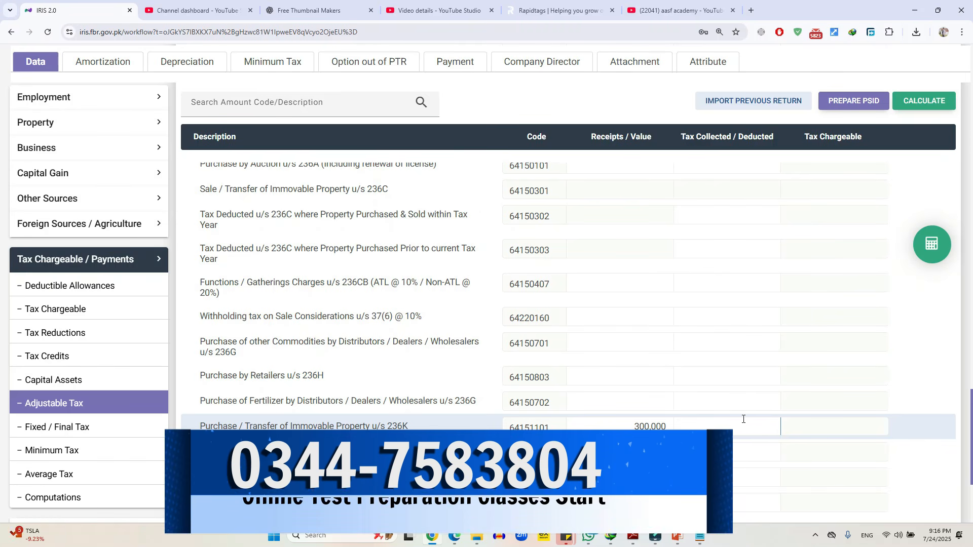
key("shift+Tab")
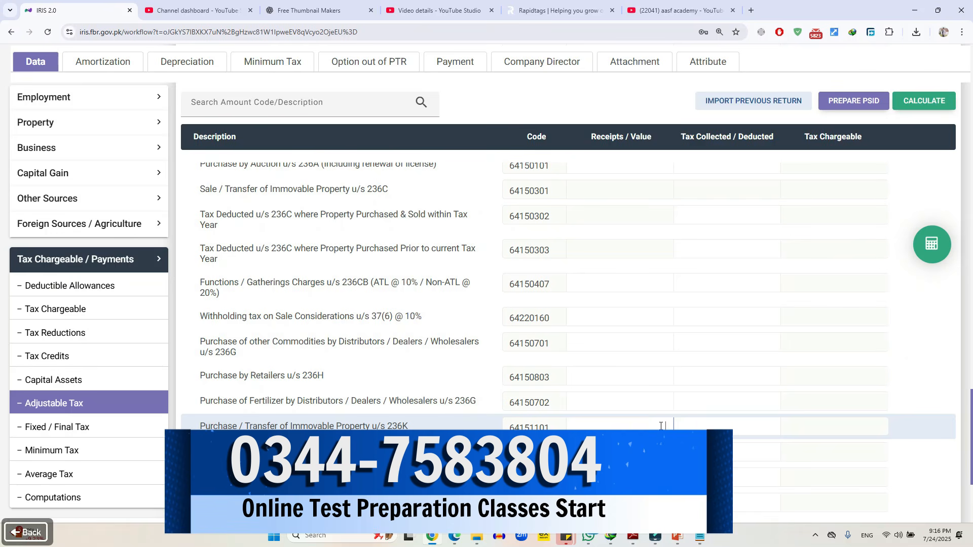
Step: Re-examine the Sale / Transfer of Immovable Property u/s 236C row and the related 236C tax deducted rows
scroll(241, 268, "up", 1)
left_click_drag(234, 246, 389, 242)
left_click(616, 242)
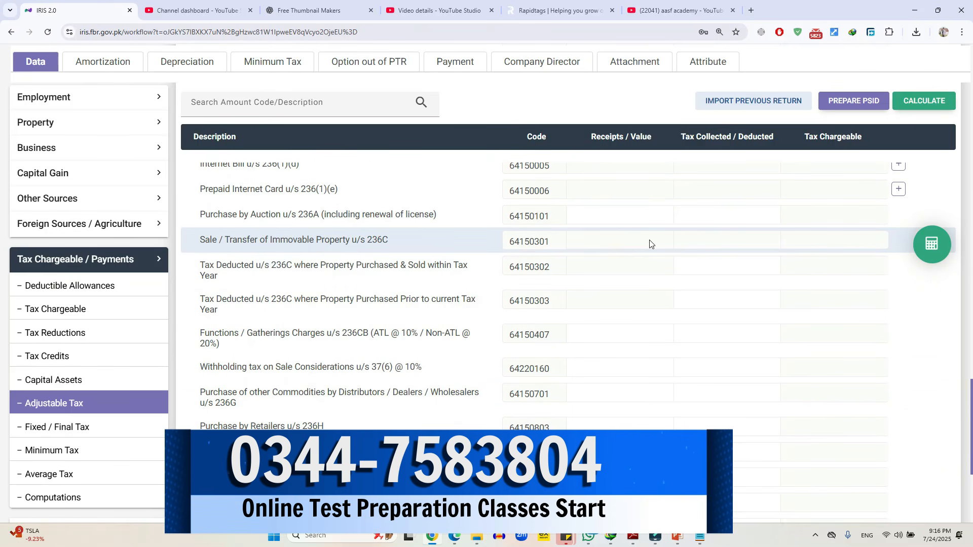
scroll(119, 309, "down", 2)
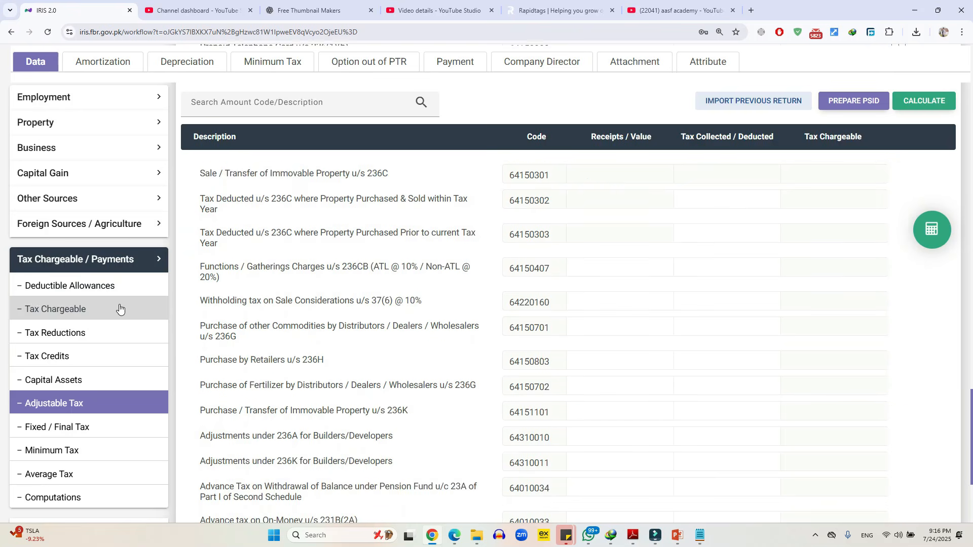
Step: Check the abc plot entry in the immovable property capital gains rows under Fixed / Final Tax
left_click(71, 428)
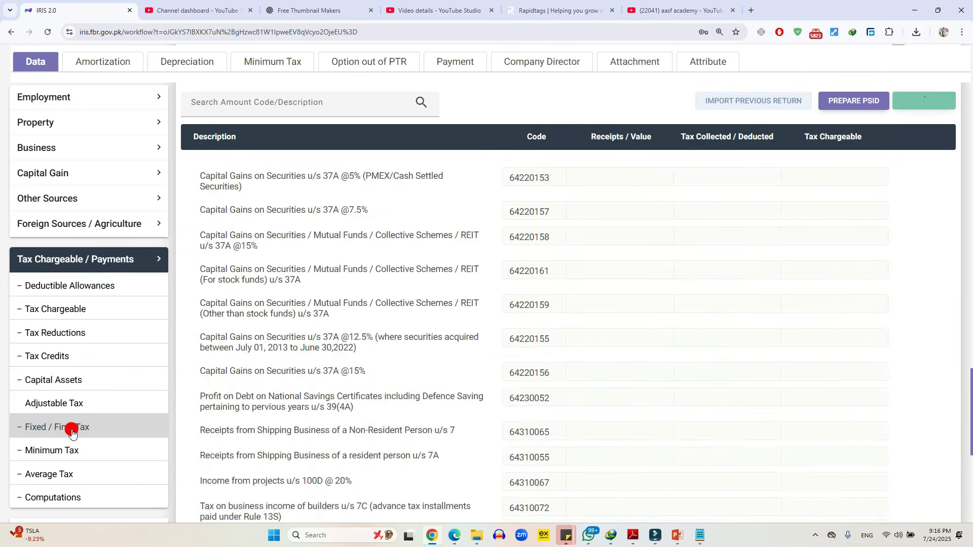
scroll(659, 376, "down", 10)
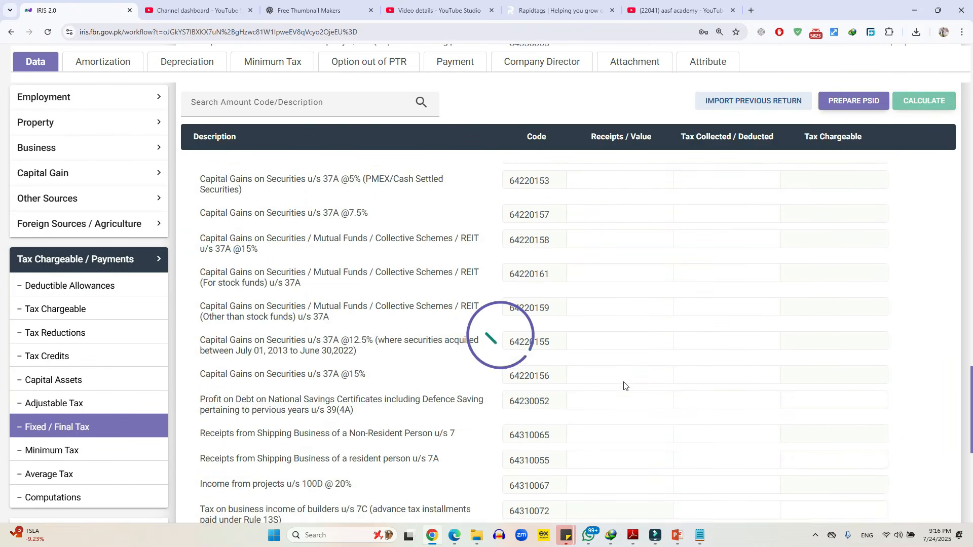
scroll(625, 382, "up", 1)
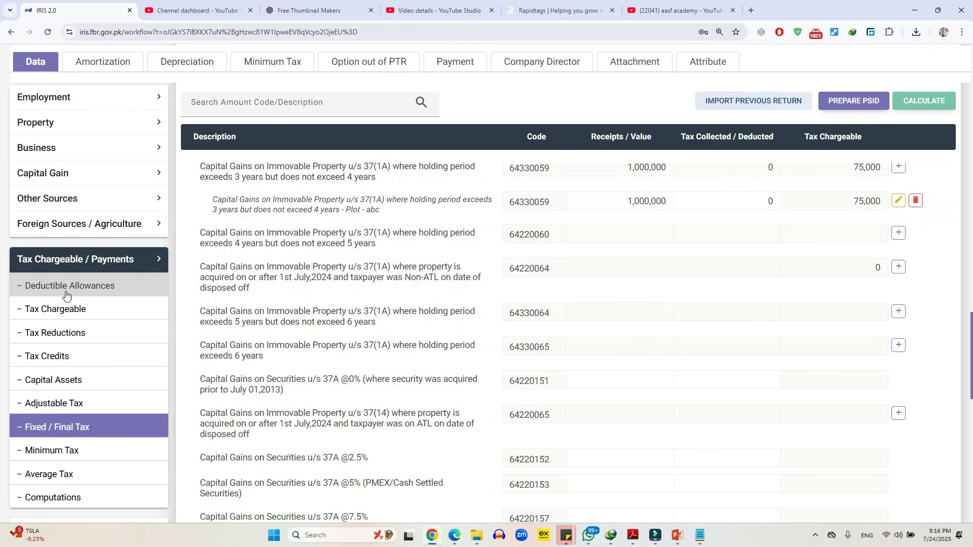
Step: Open the Personal Assets / Liabilities section of the 116 - Wealth Statement
left_click(81, 261)
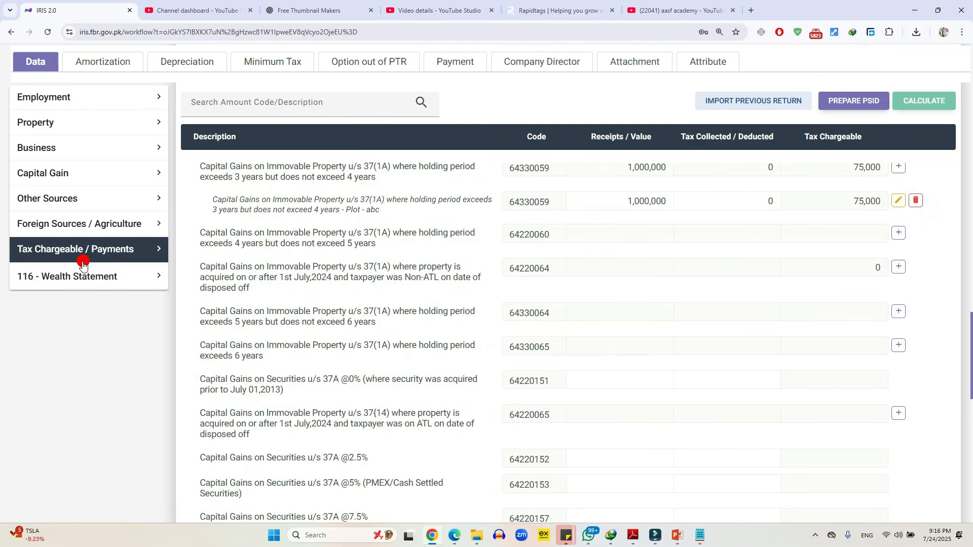
left_click(75, 288)
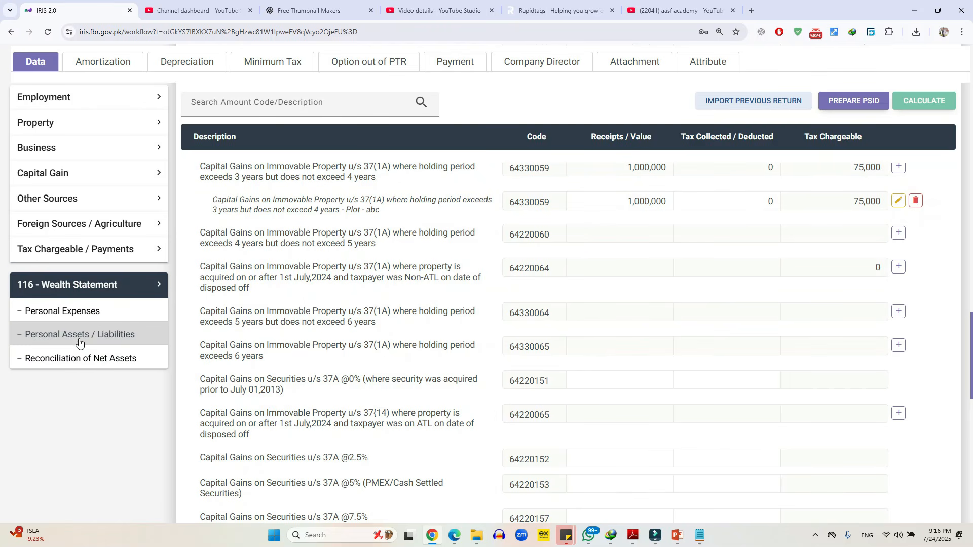
left_click(64, 334)
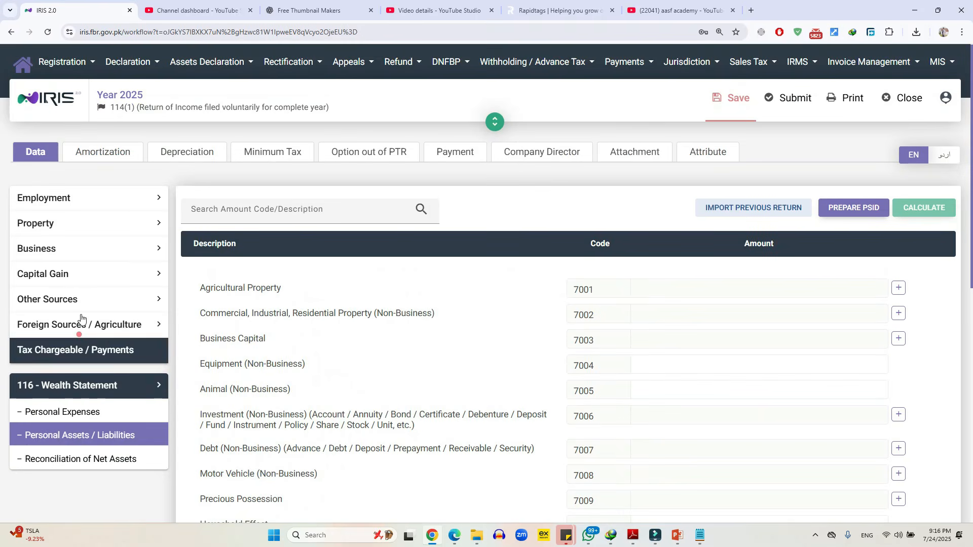